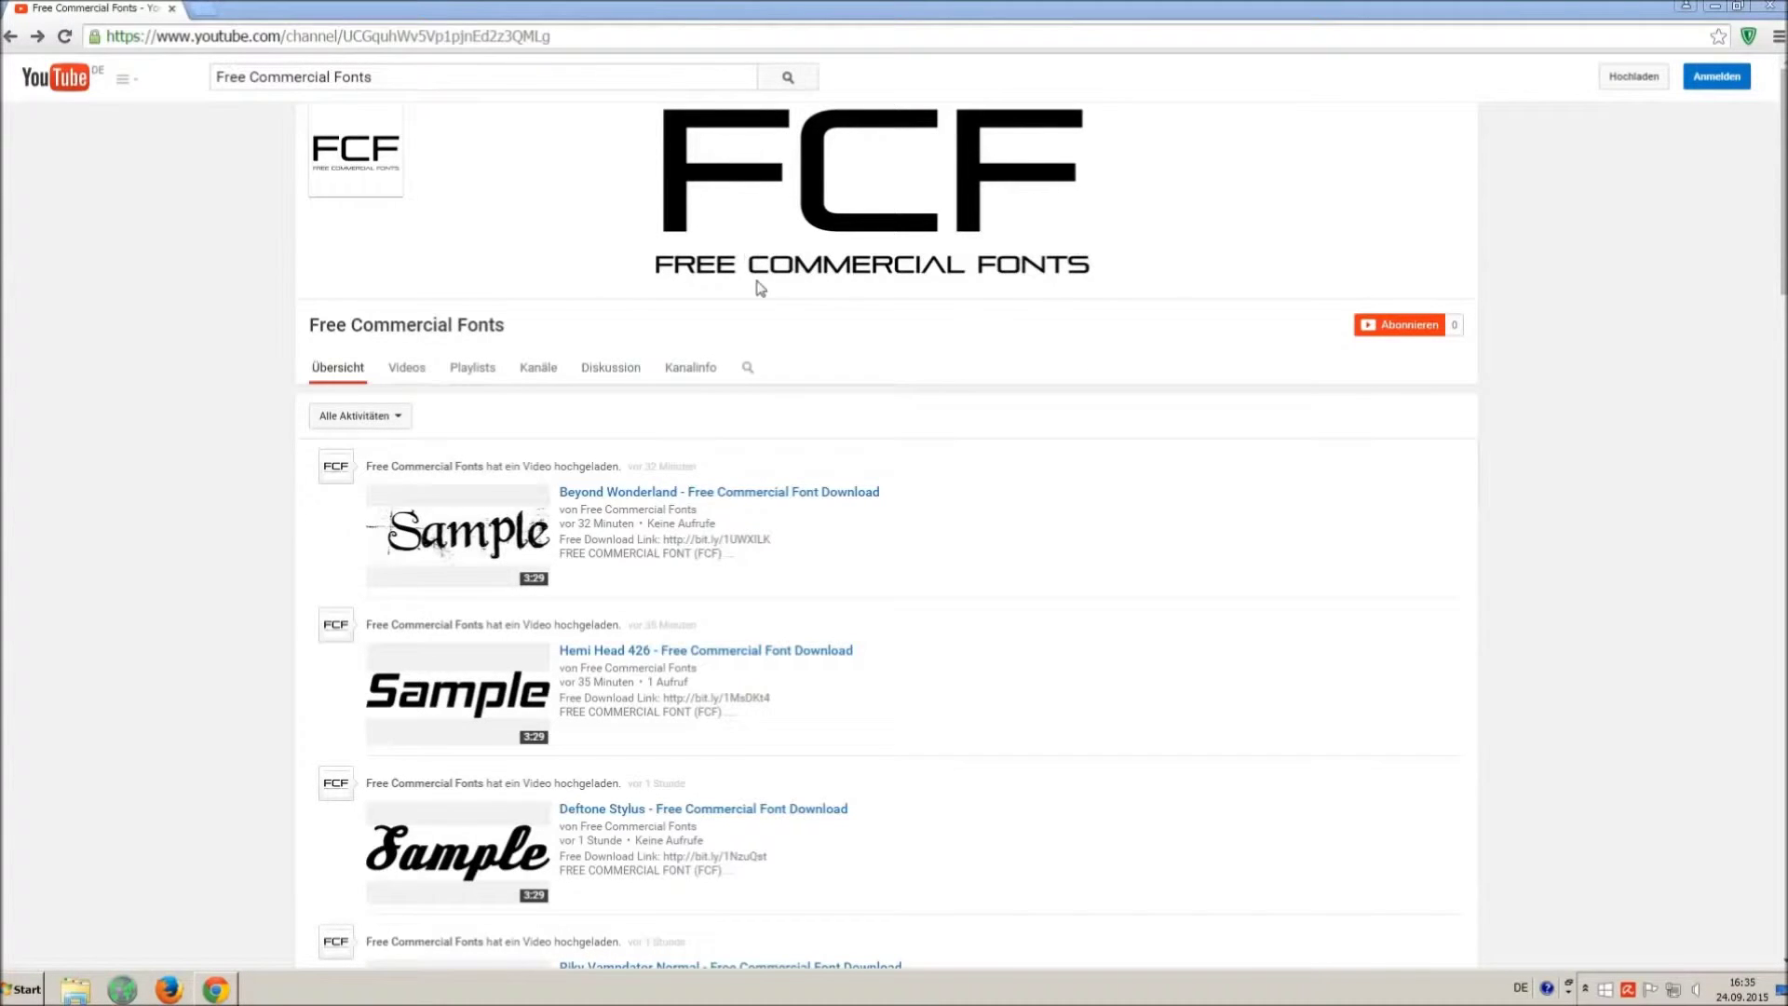
# Step: Open and pause the Riky Vampdator Normal video, then expand its description to the license notice
pyautogui.moveTo(477, 82); pyautogui.dragTo(270, 63)
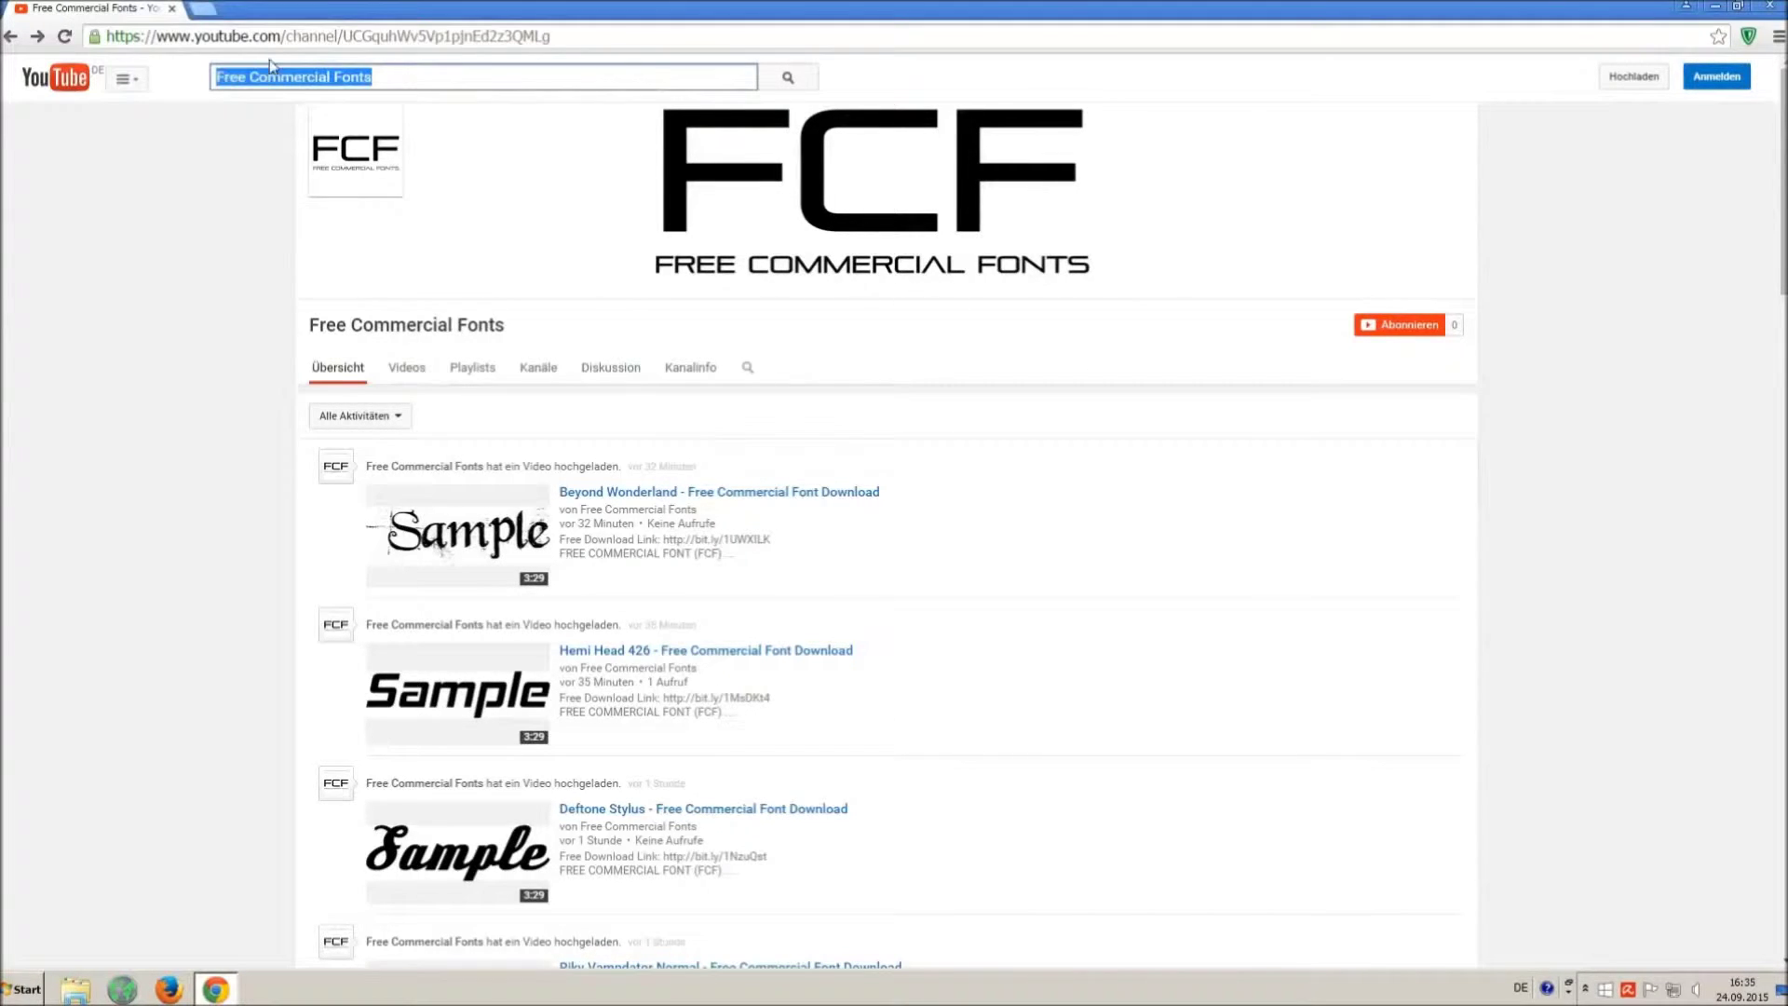
pyautogui.click(452, 77)
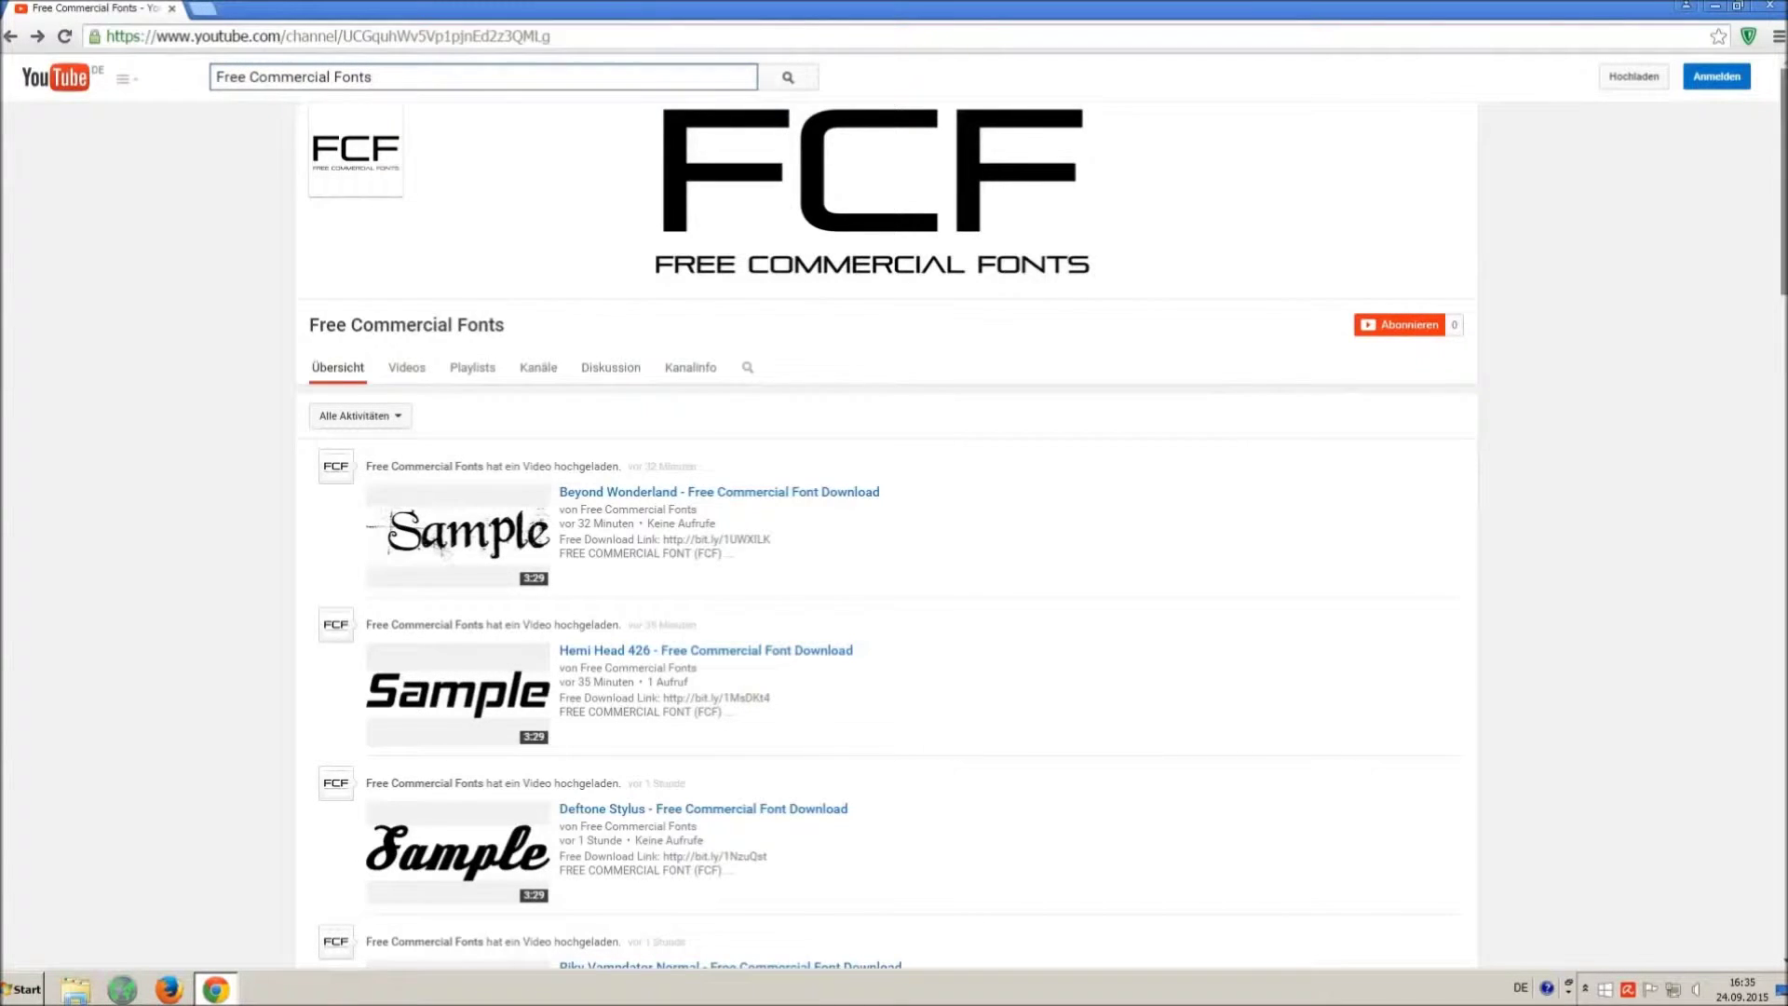
pyautogui.scroll(-1, 1184, 473)
pyautogui.scroll(-1, 1184, 473)
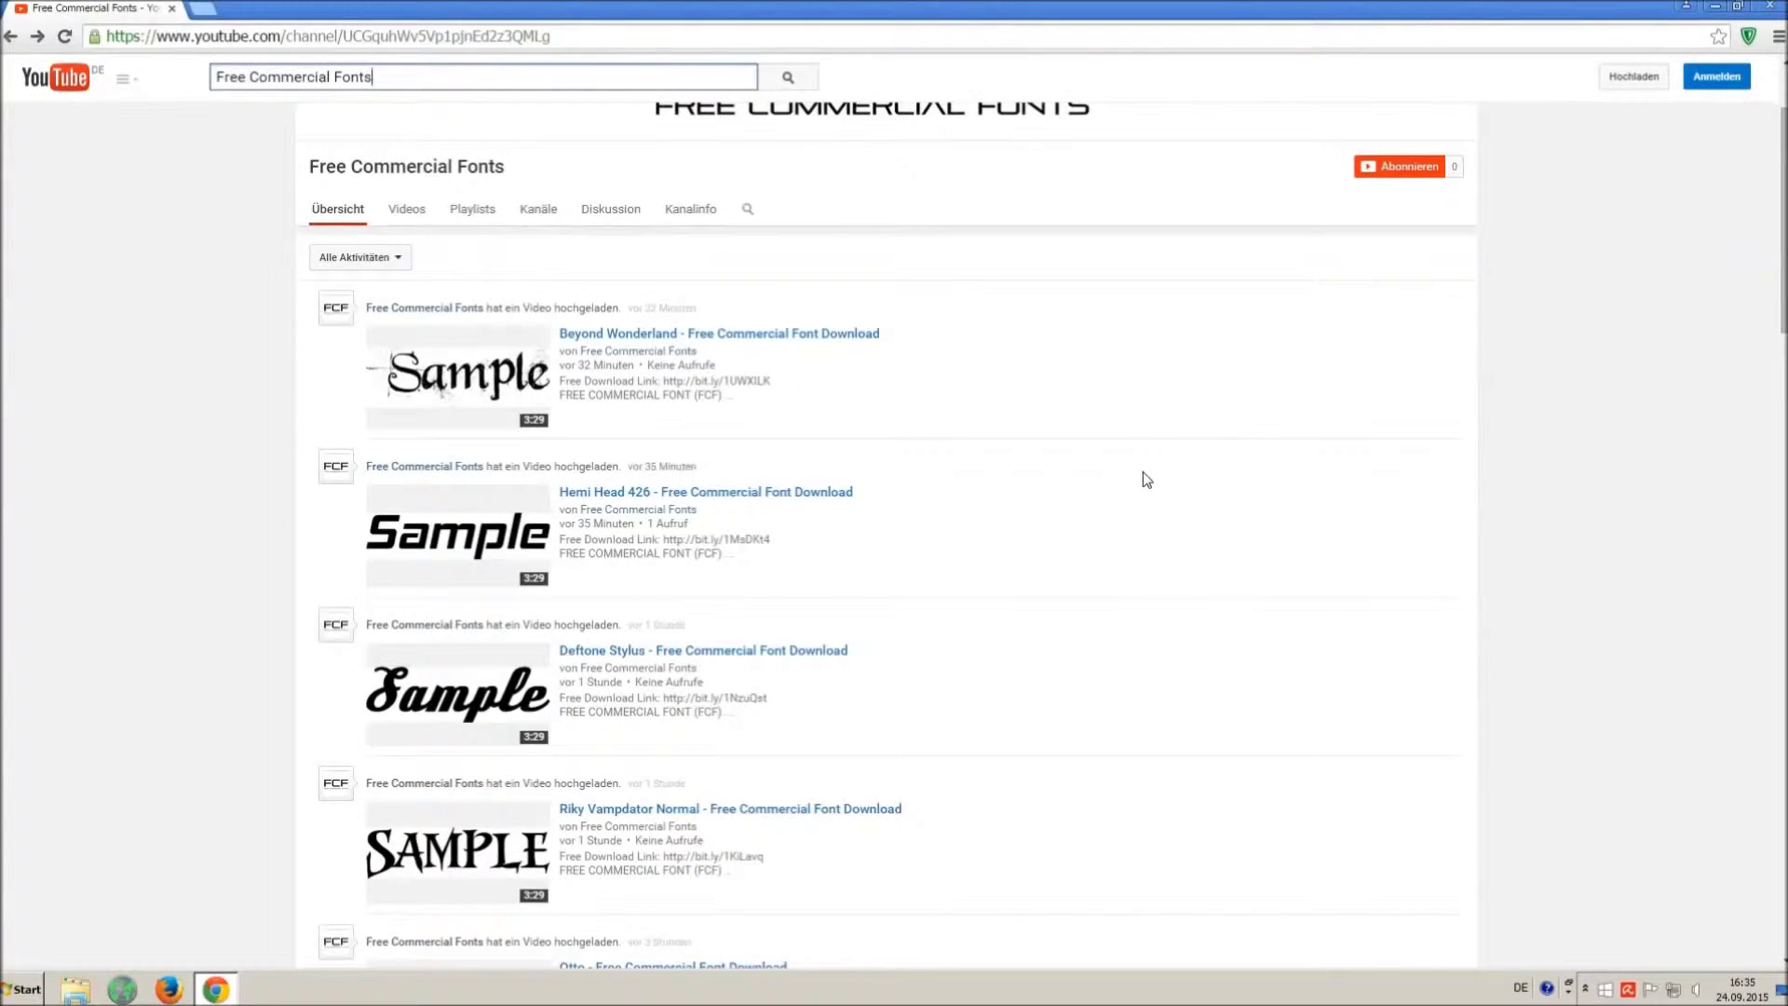
pyautogui.scroll(-1, 1143, 480)
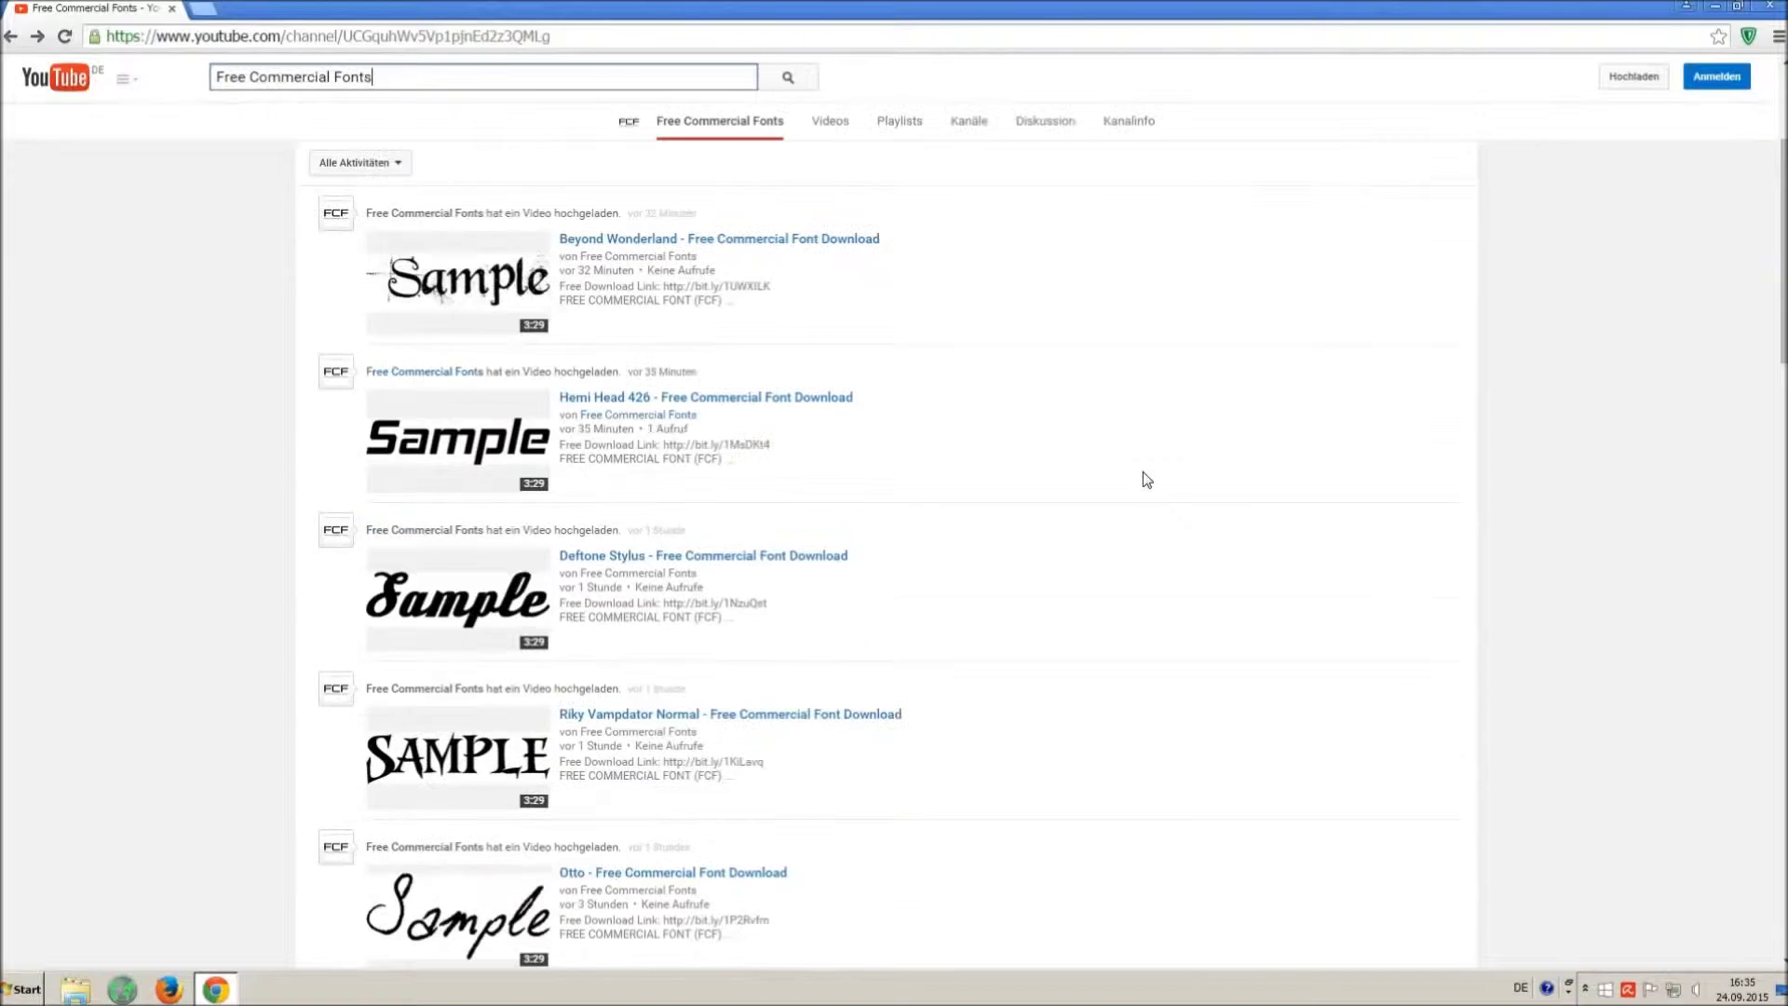
pyautogui.click(595, 718)
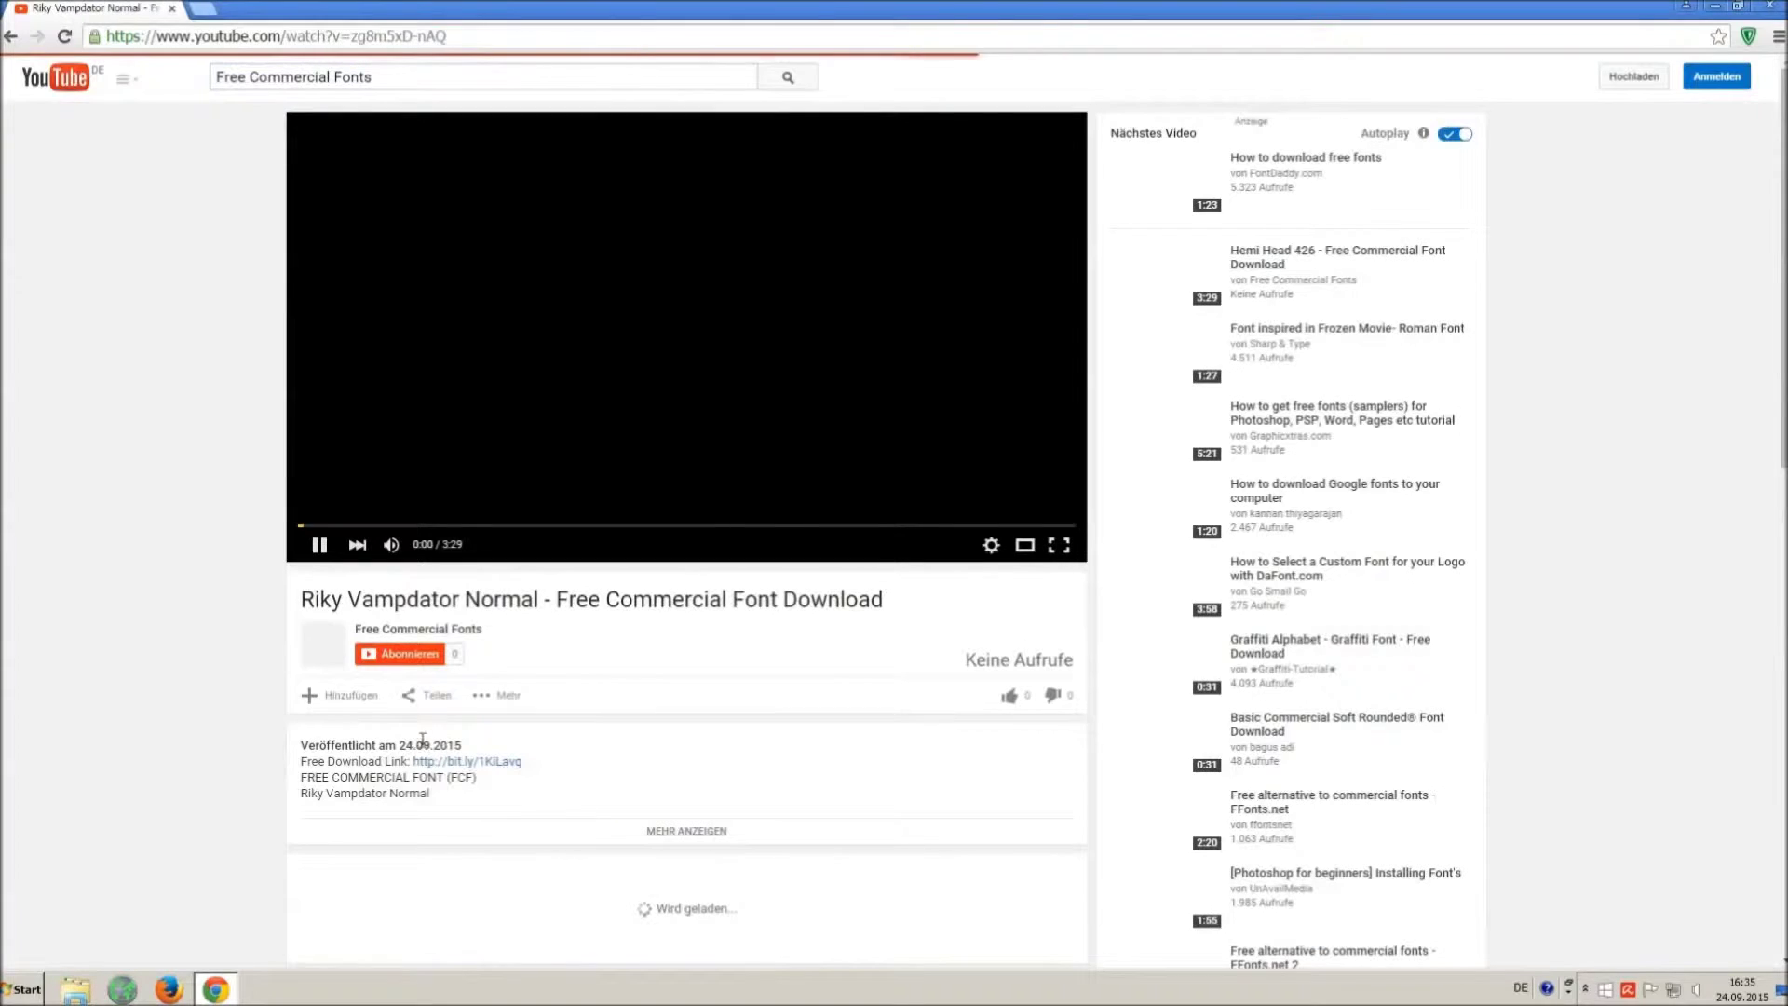
pyautogui.click(313, 545)
pyautogui.click(687, 830)
pyautogui.scroll(-2, 616, 755)
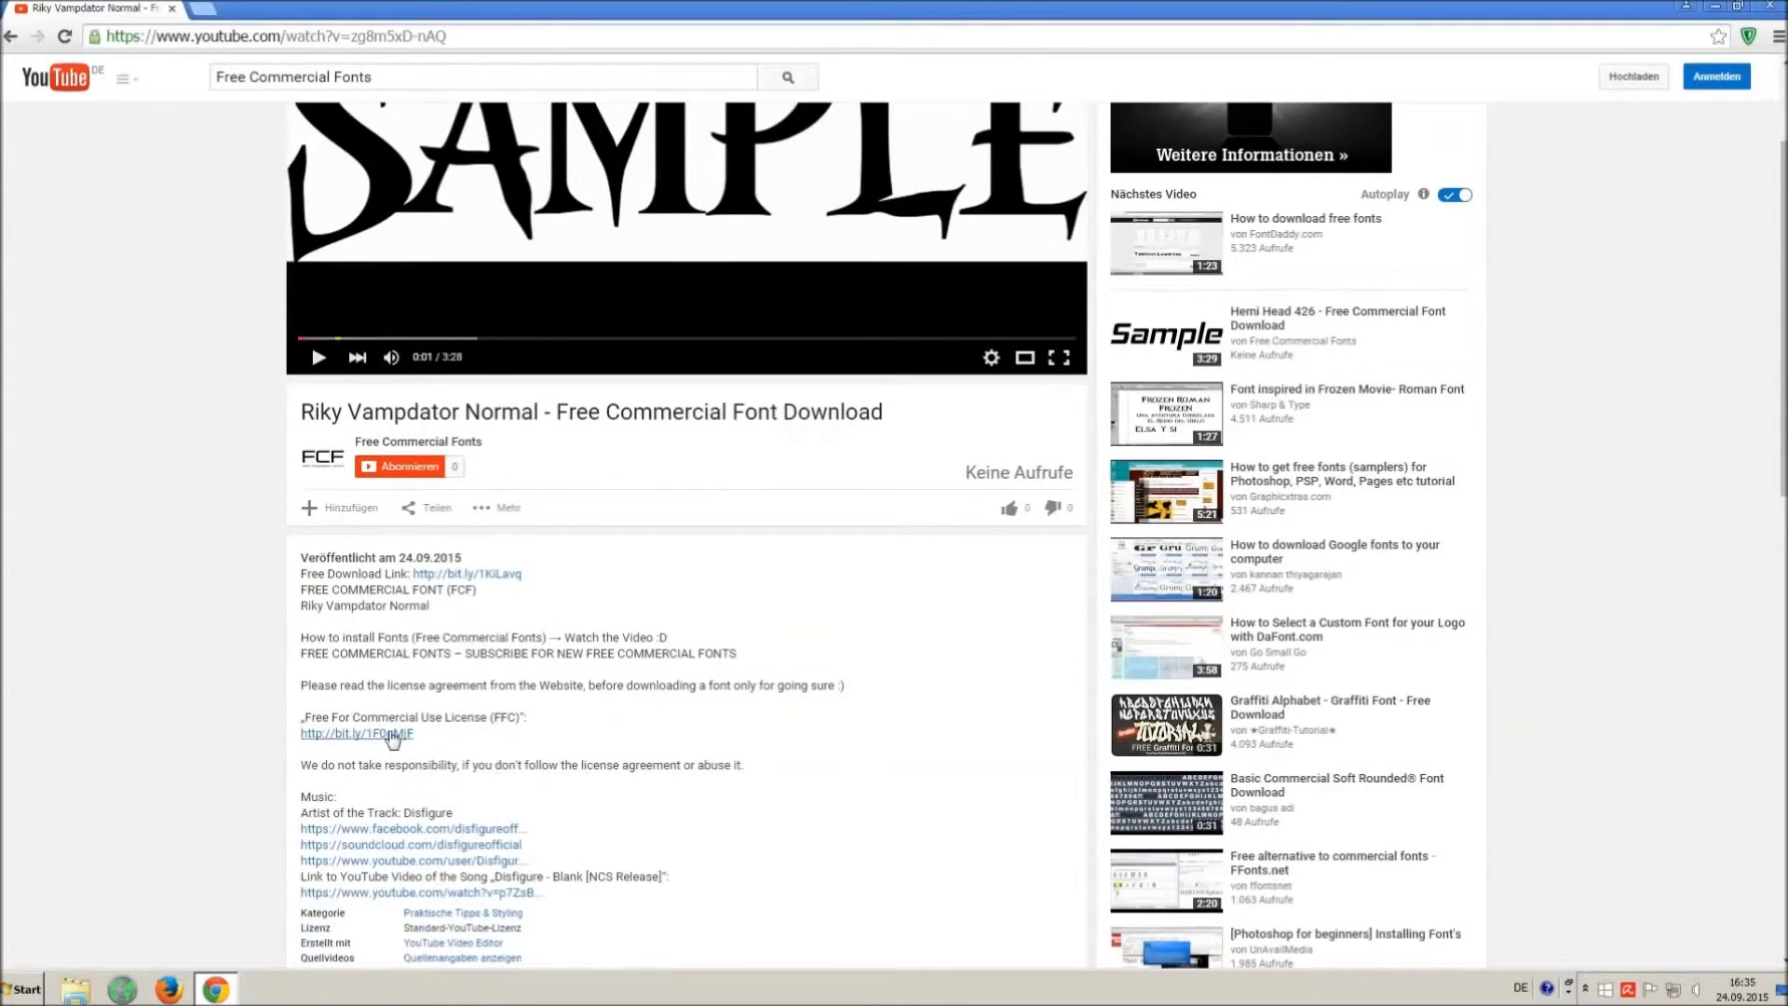
pyautogui.moveTo(303, 685); pyautogui.dragTo(438, 734)
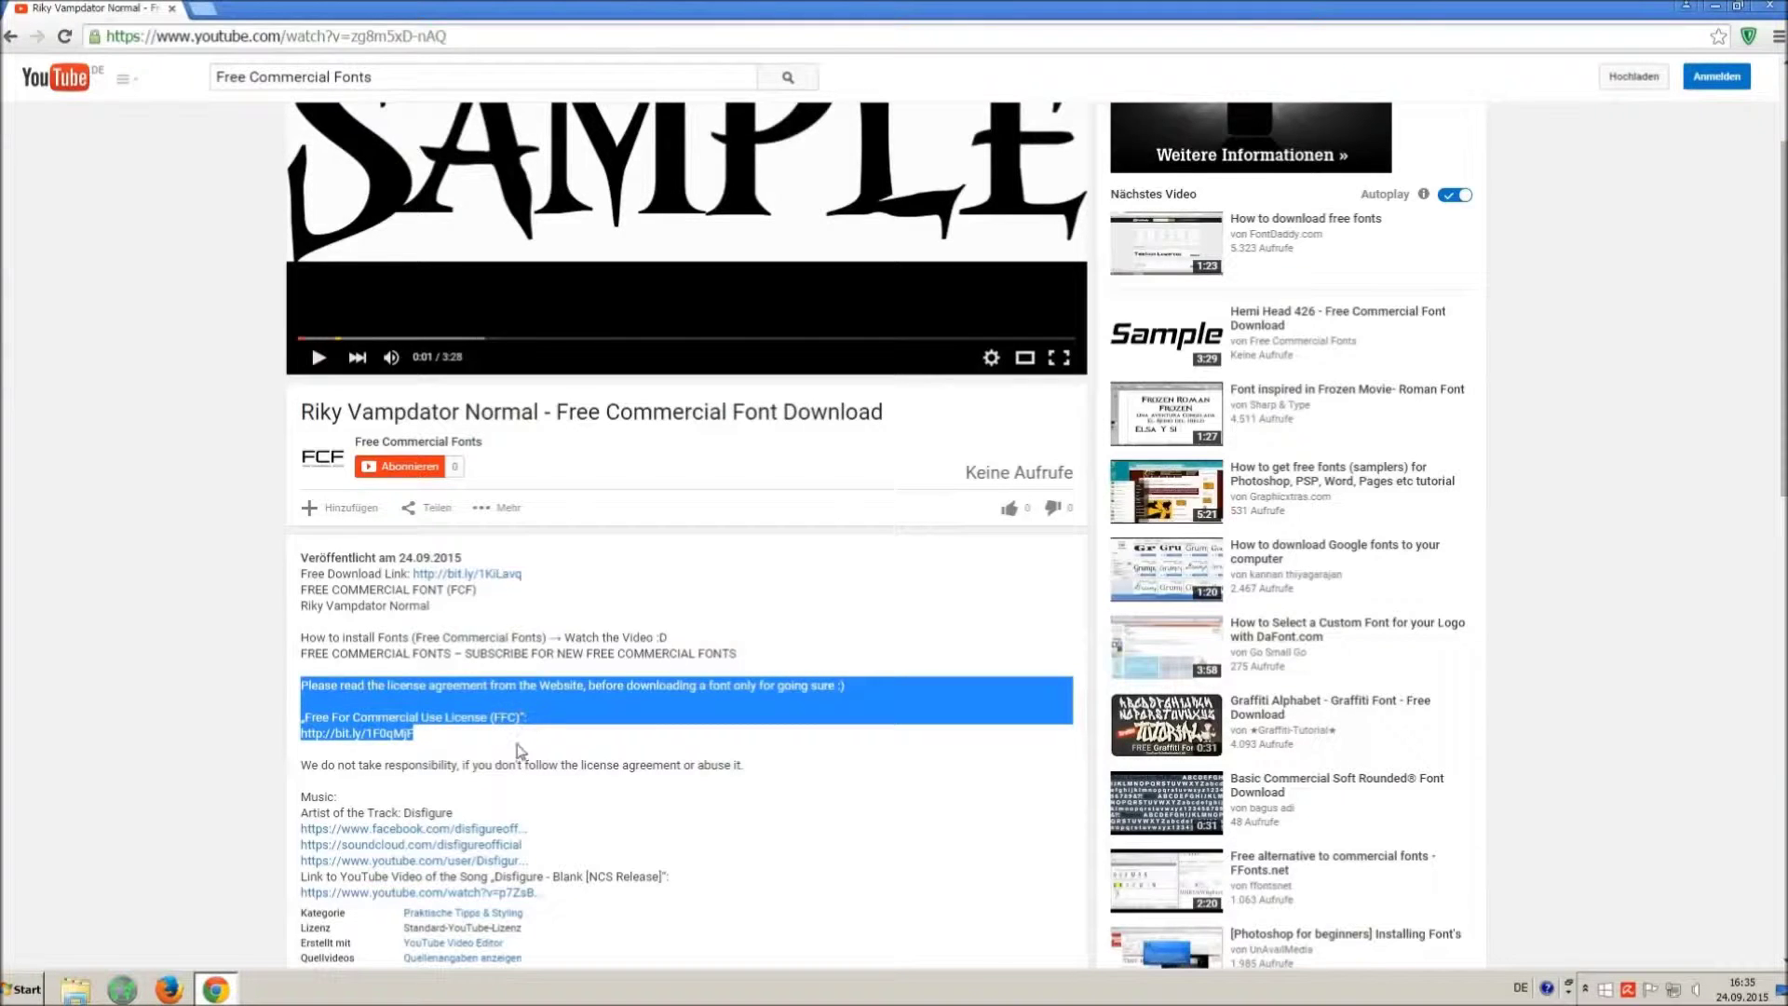
pyautogui.click(518, 751)
pyautogui.scroll(3, 517, 750)
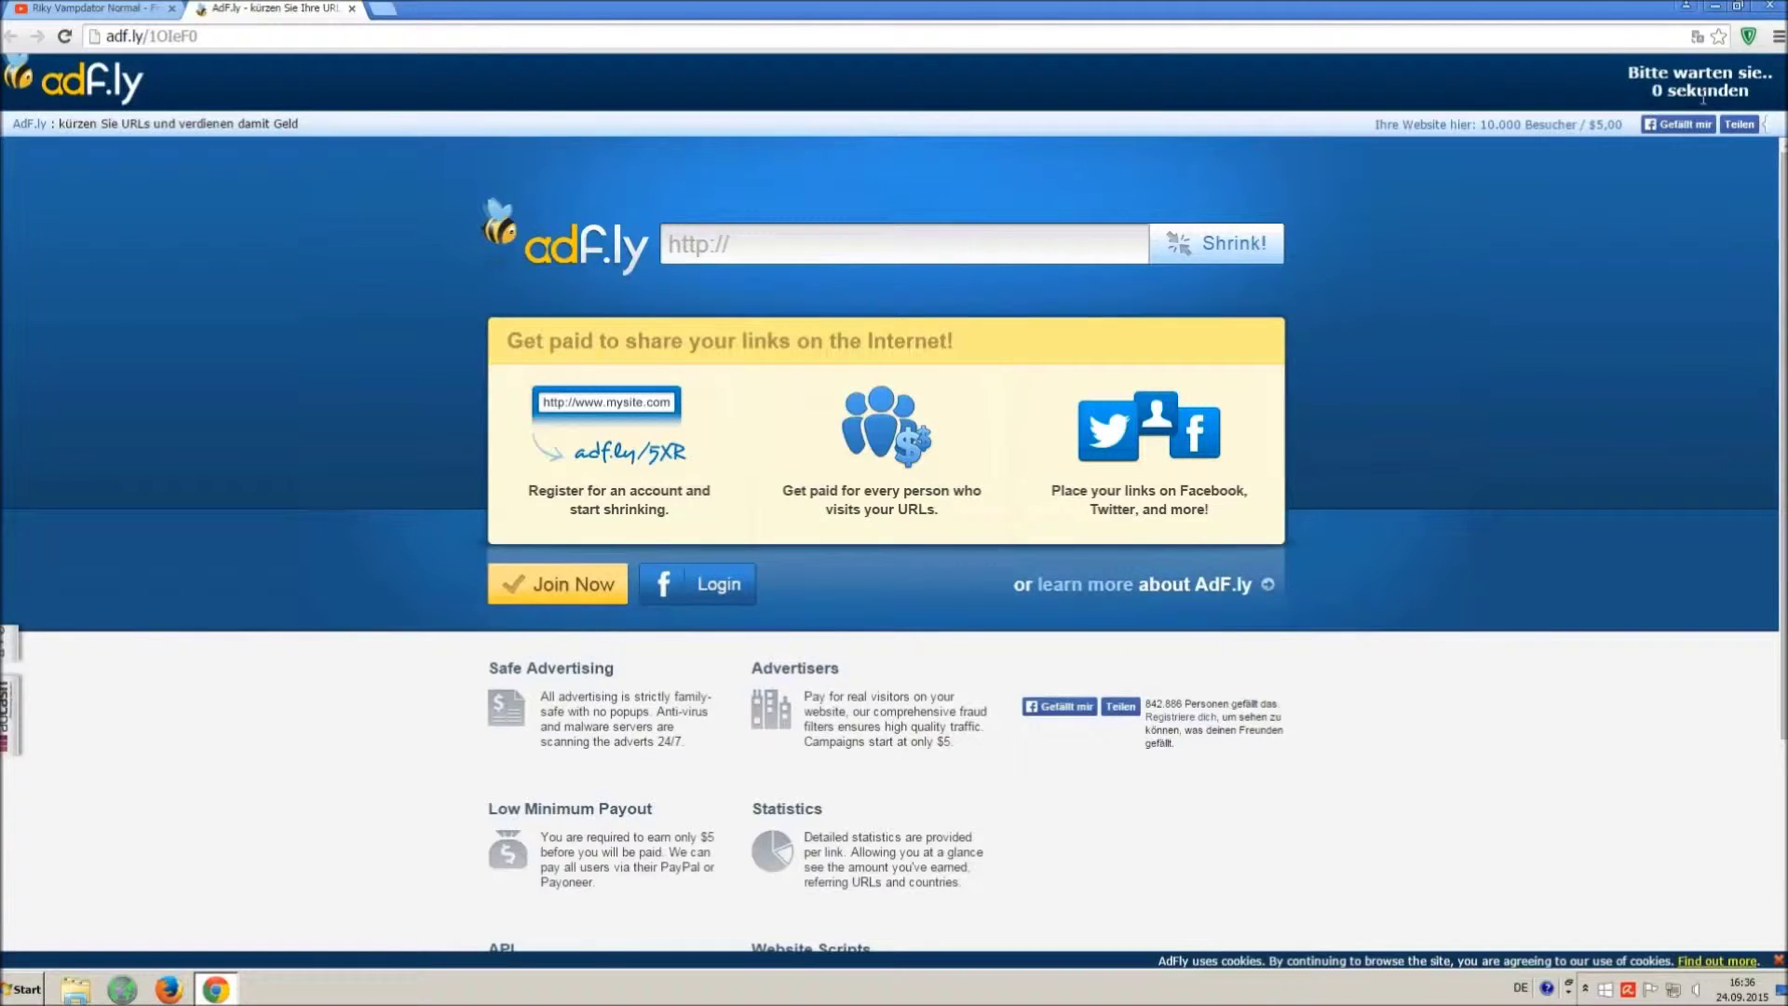
# Step: Continue through the adf.ly link and skip the ad to reach 1001fonts
pyautogui.click(1683, 85)
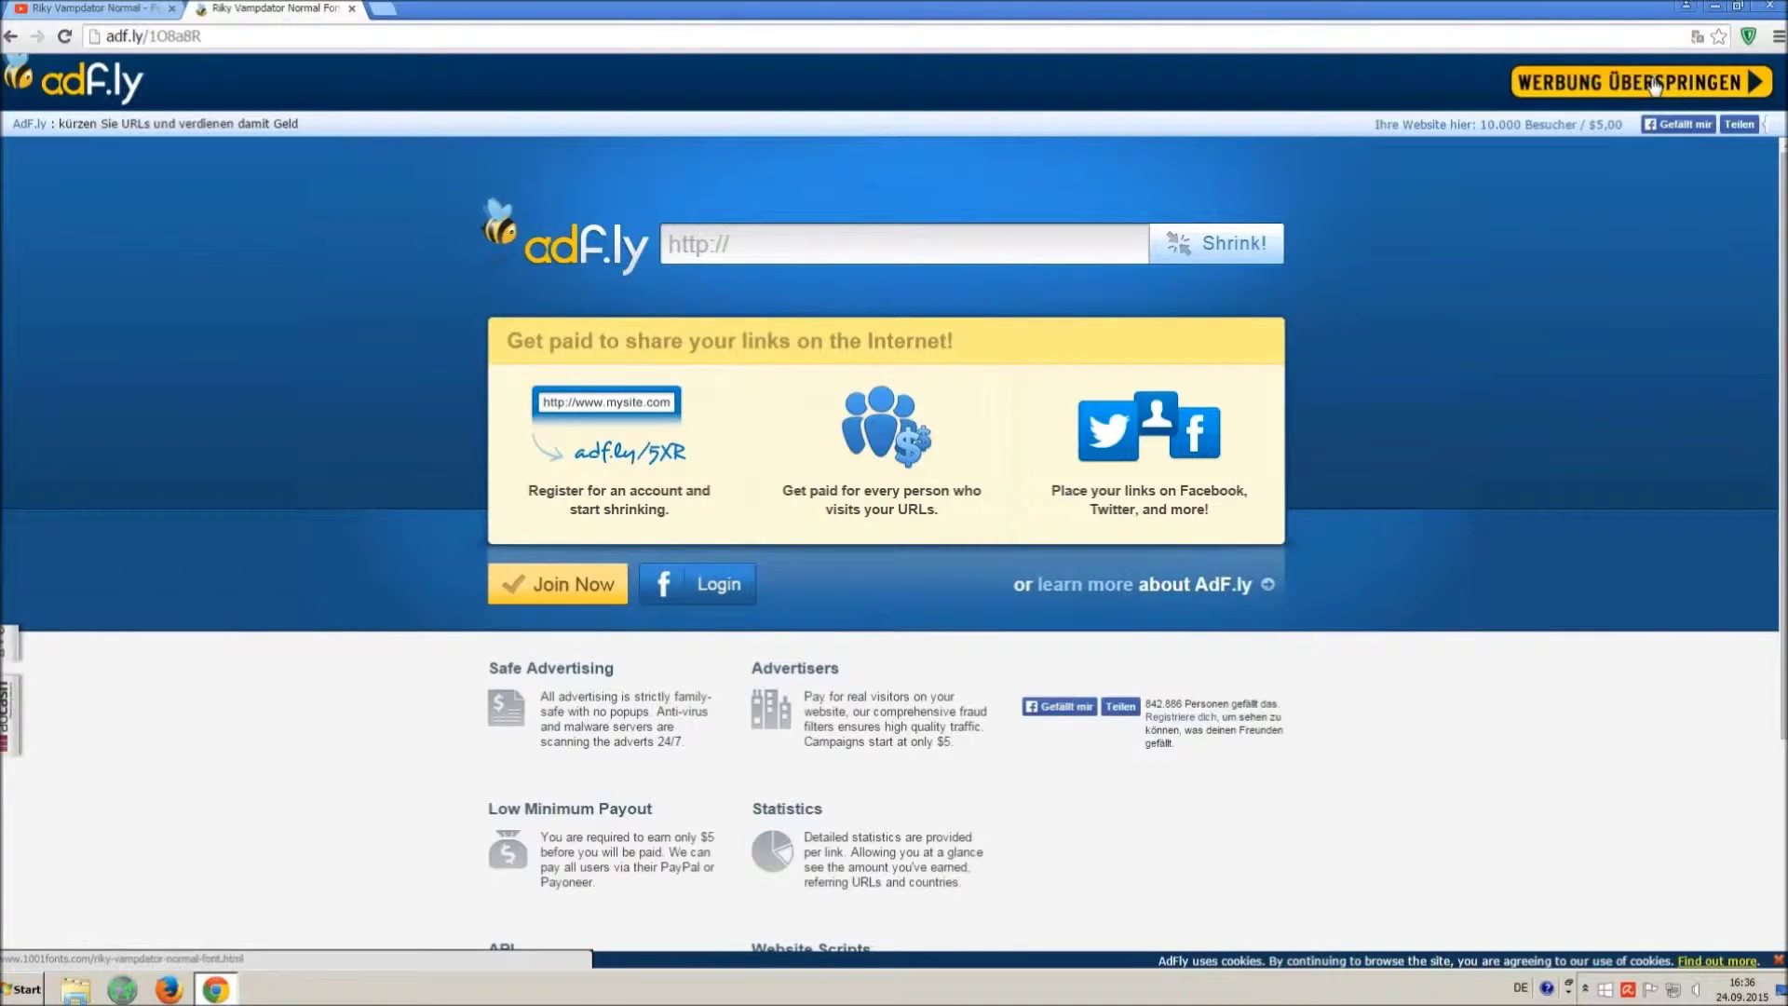
pyautogui.click(1657, 84)
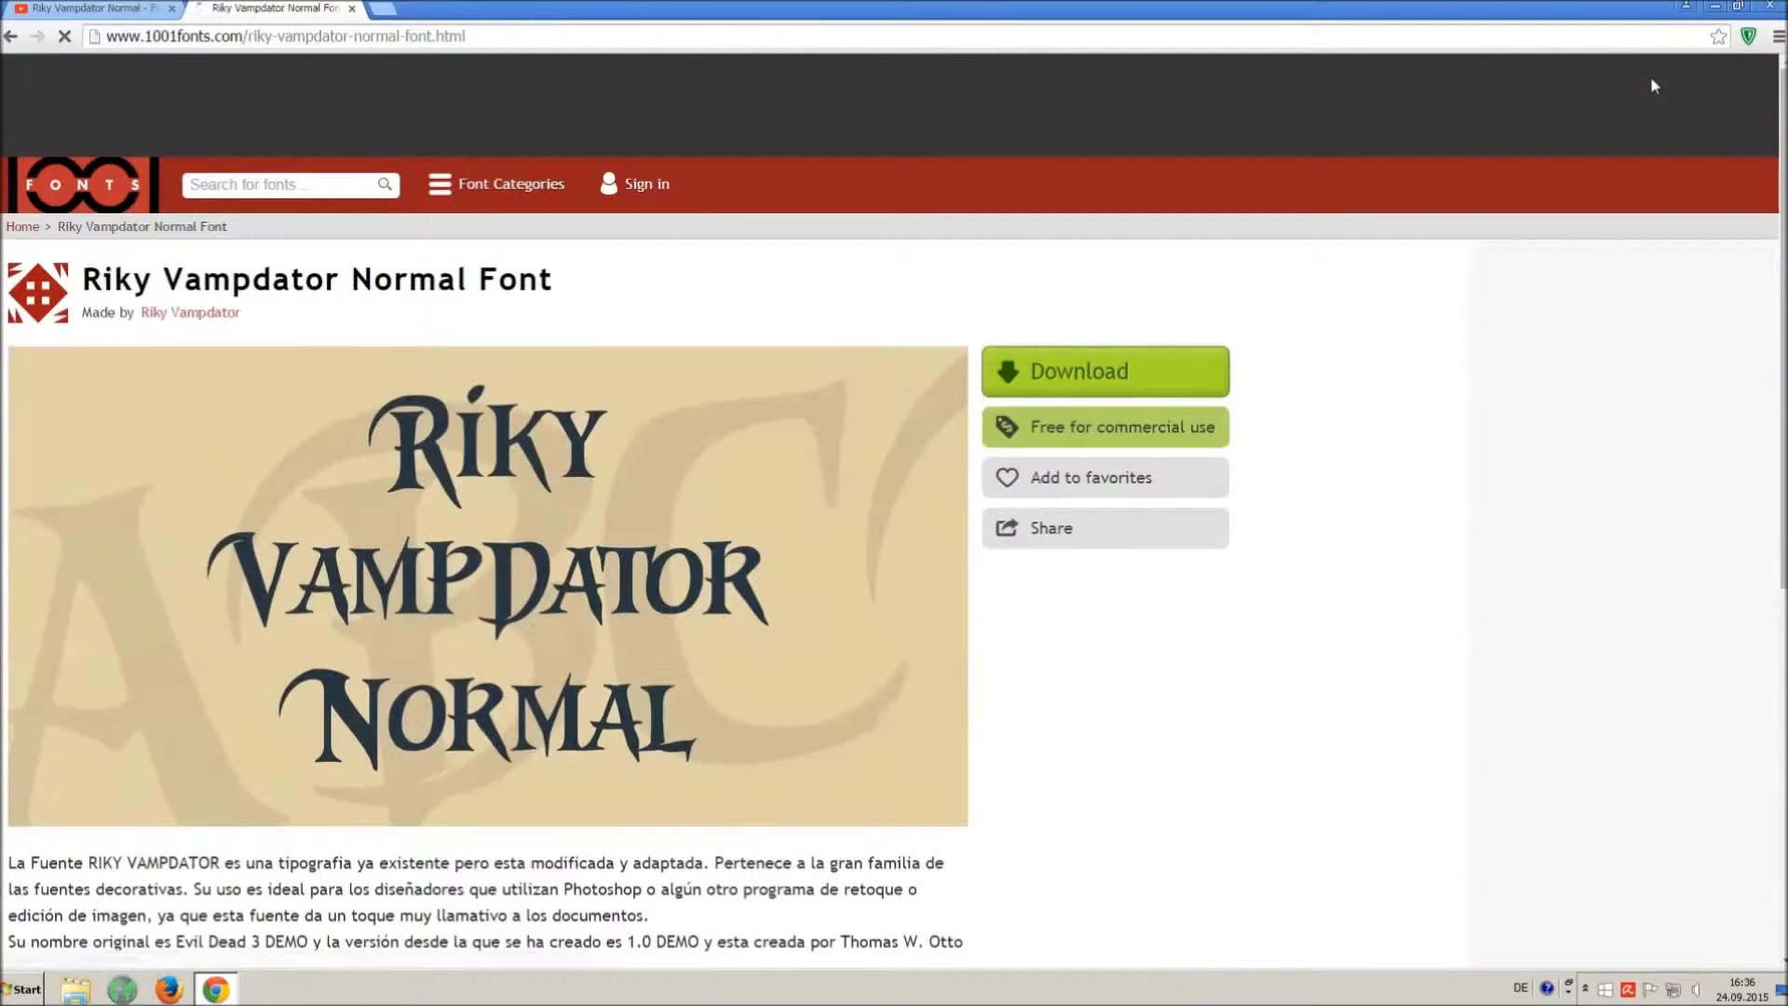
# Step: Download Riky Vampdator Normal from its 1001fonts page as a TTF file
pyautogui.moveTo(81, 279); pyautogui.dragTo(649, 284)
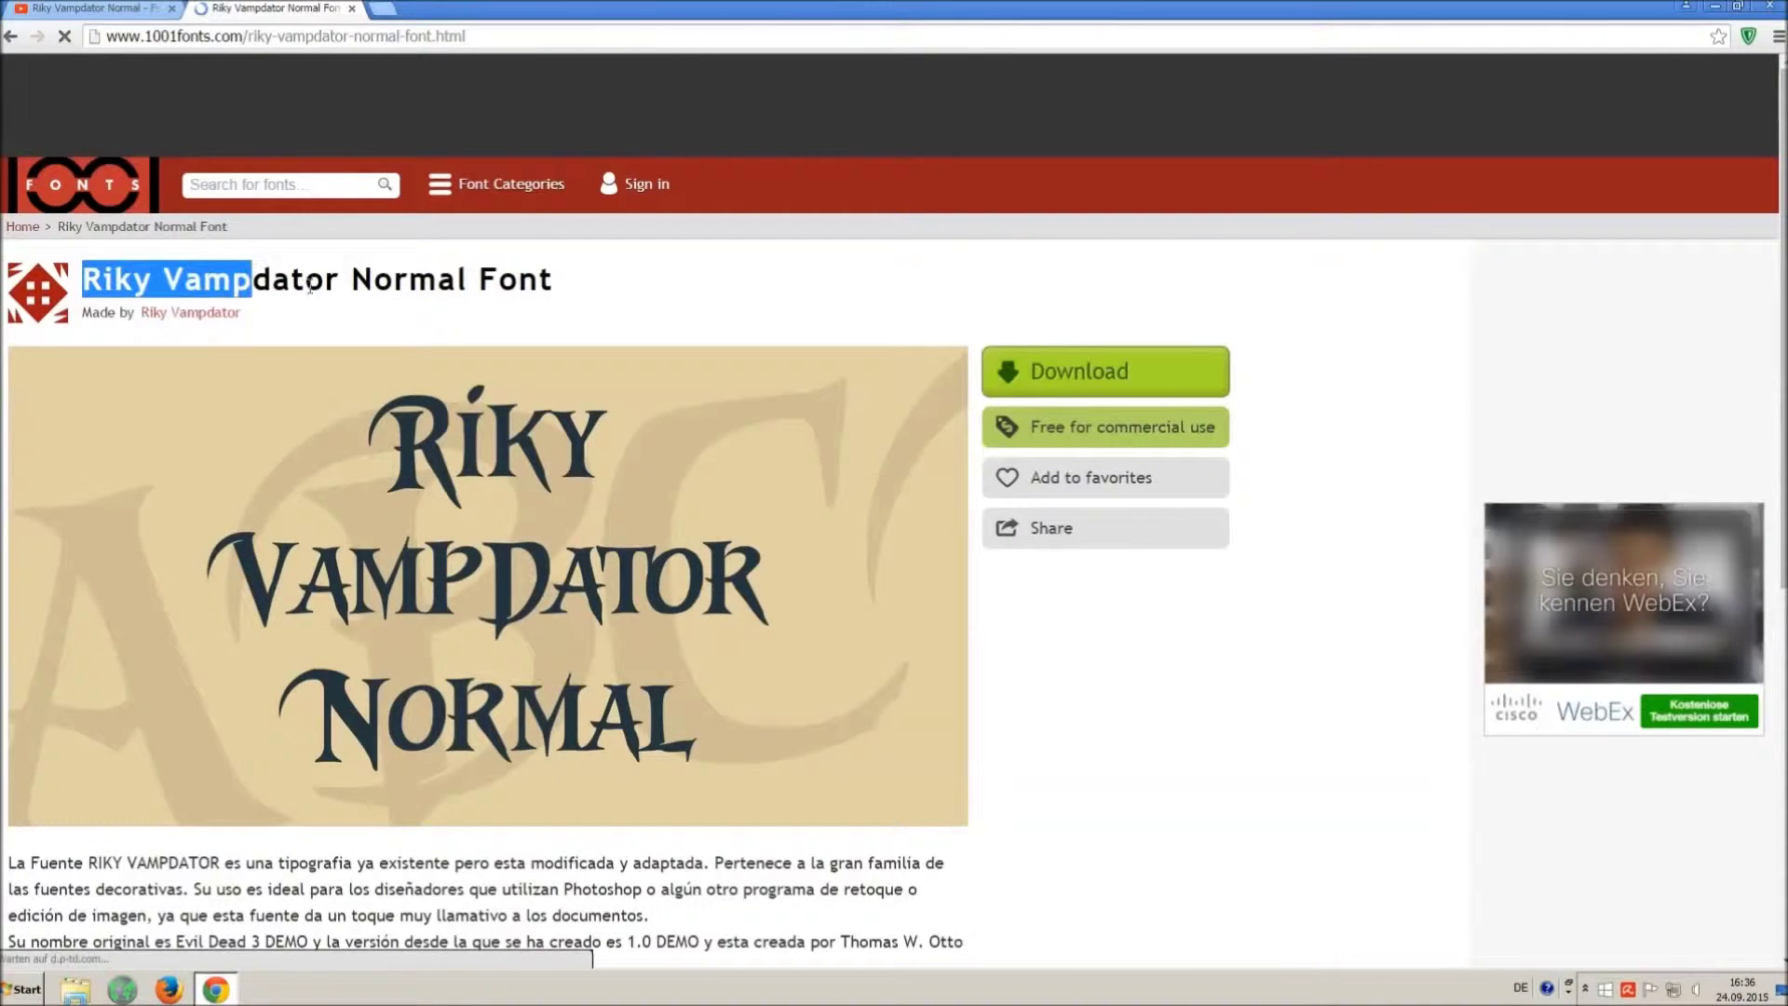
pyautogui.click(678, 300)
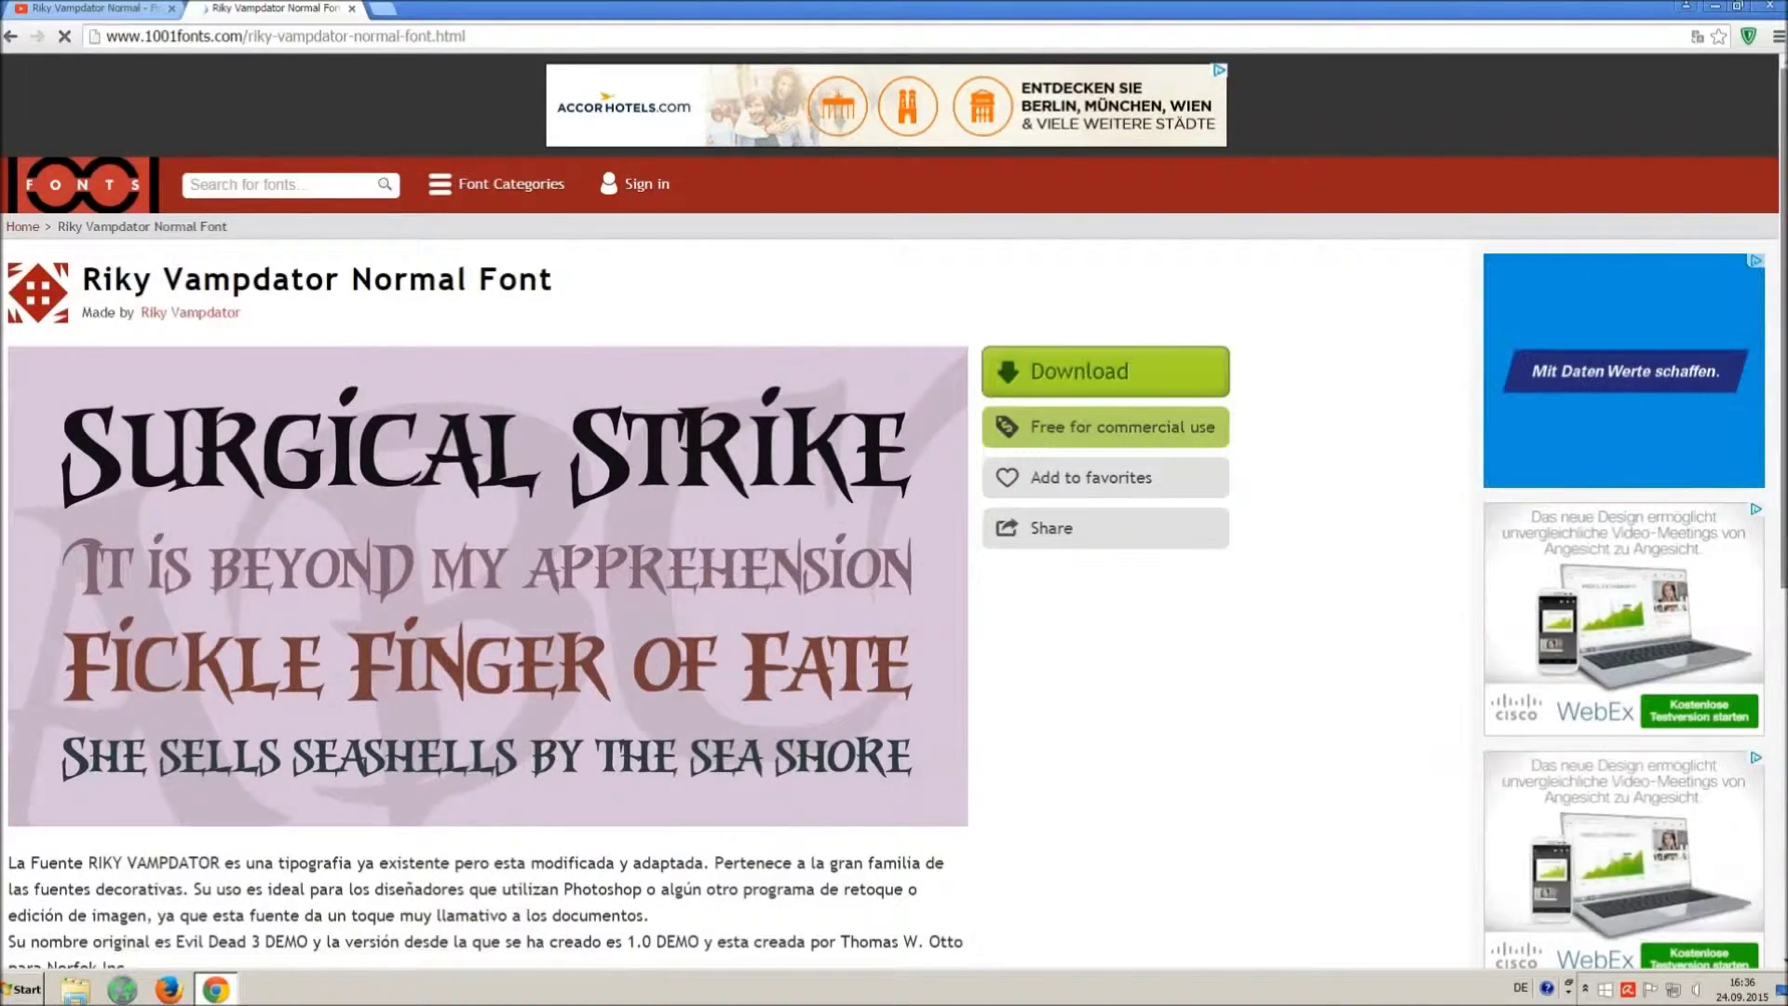
pyautogui.scroll(-2, 1054, 386)
pyautogui.scroll(-4, 1053, 386)
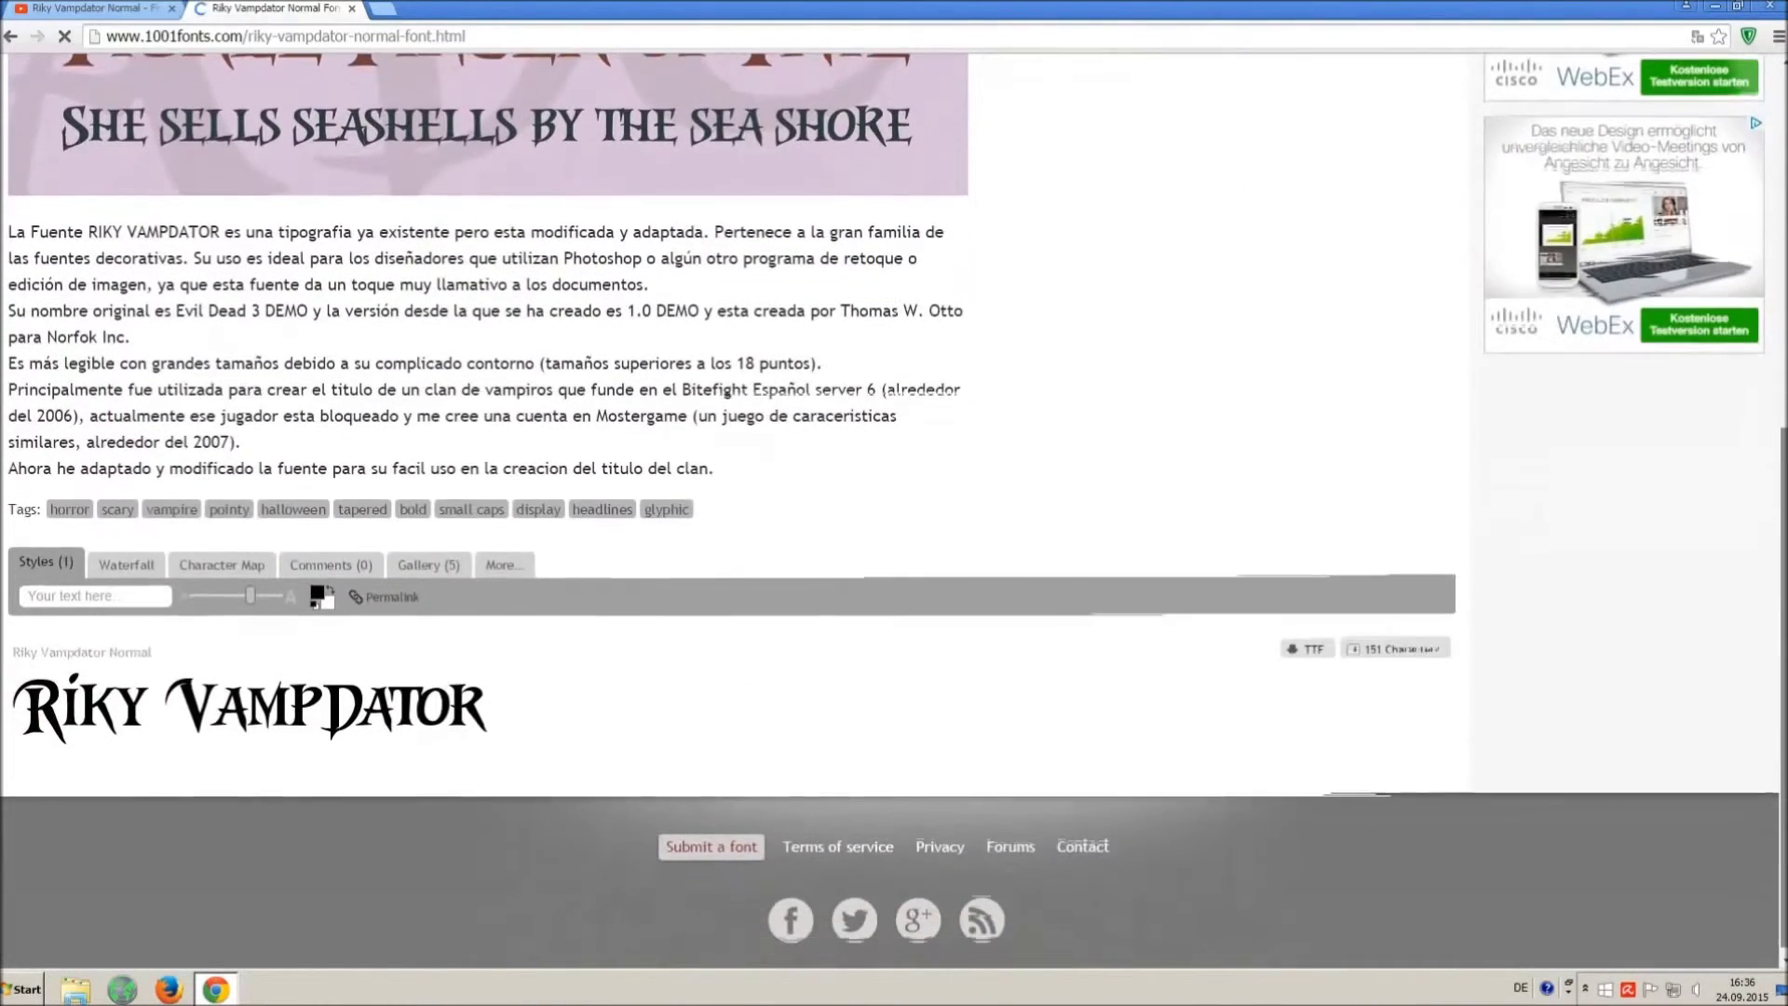
pyautogui.click(1303, 647)
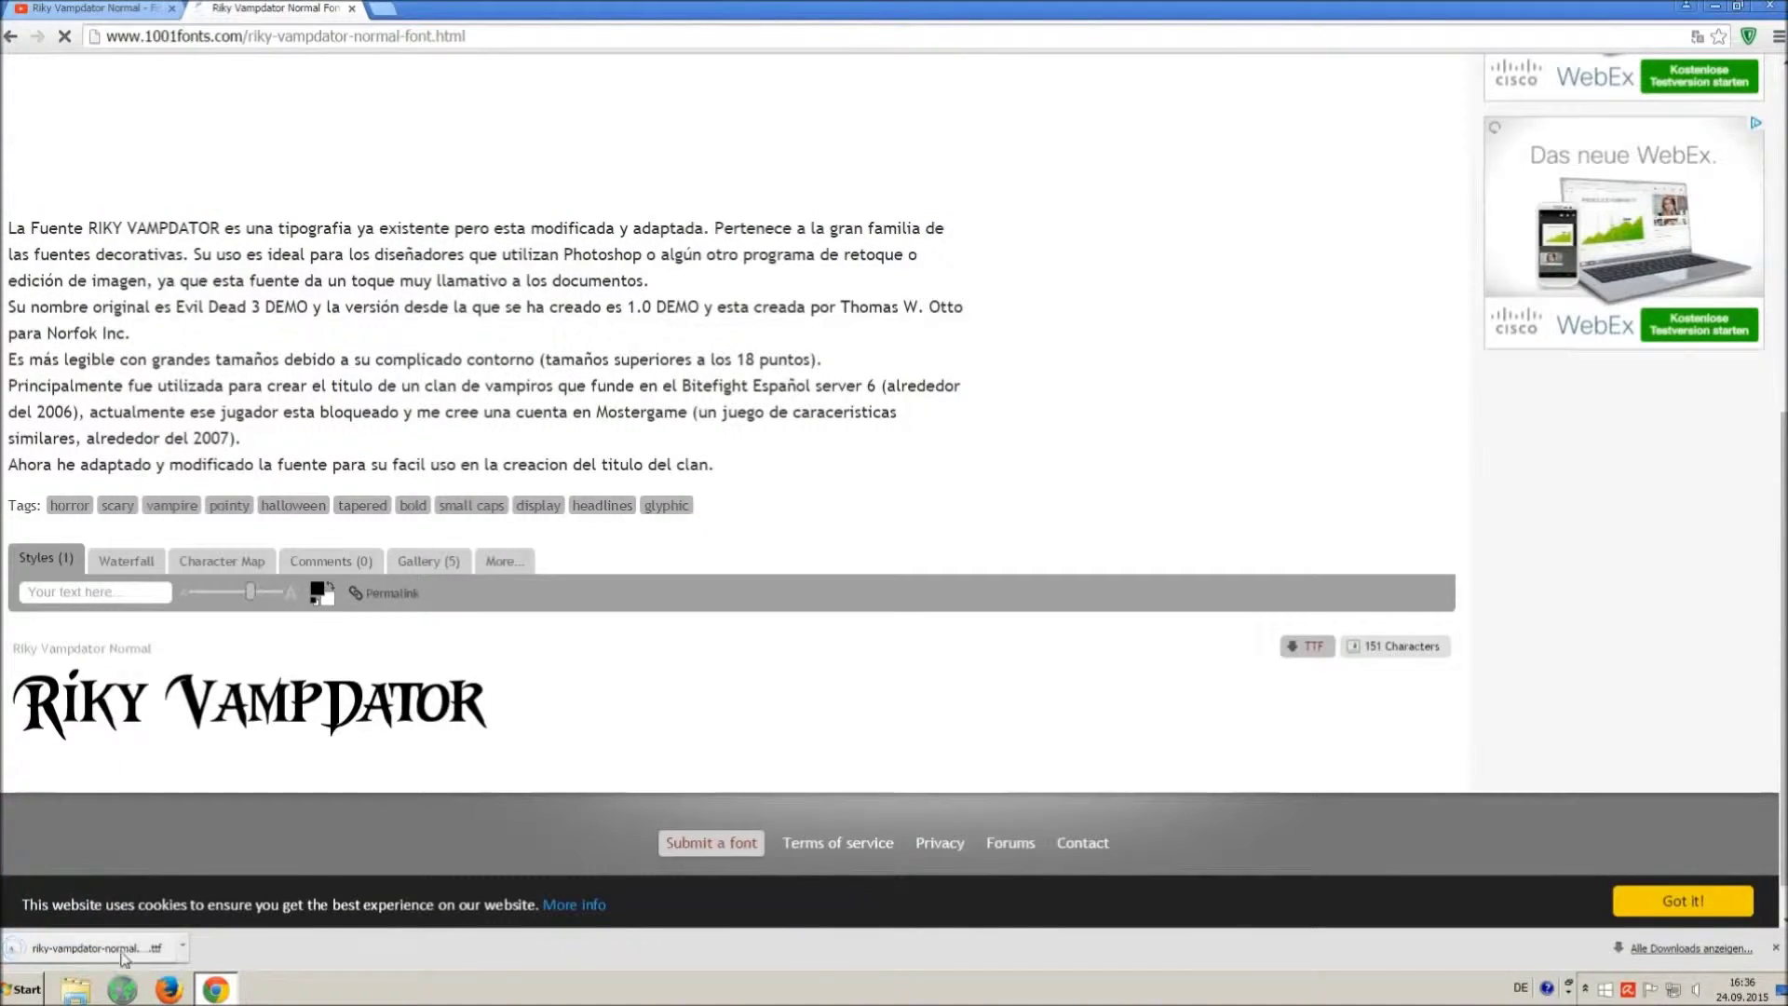
# Step: Search Control Panel for 'font' and open the Schriftarten folder of installed fonts
pyautogui.click(23, 989)
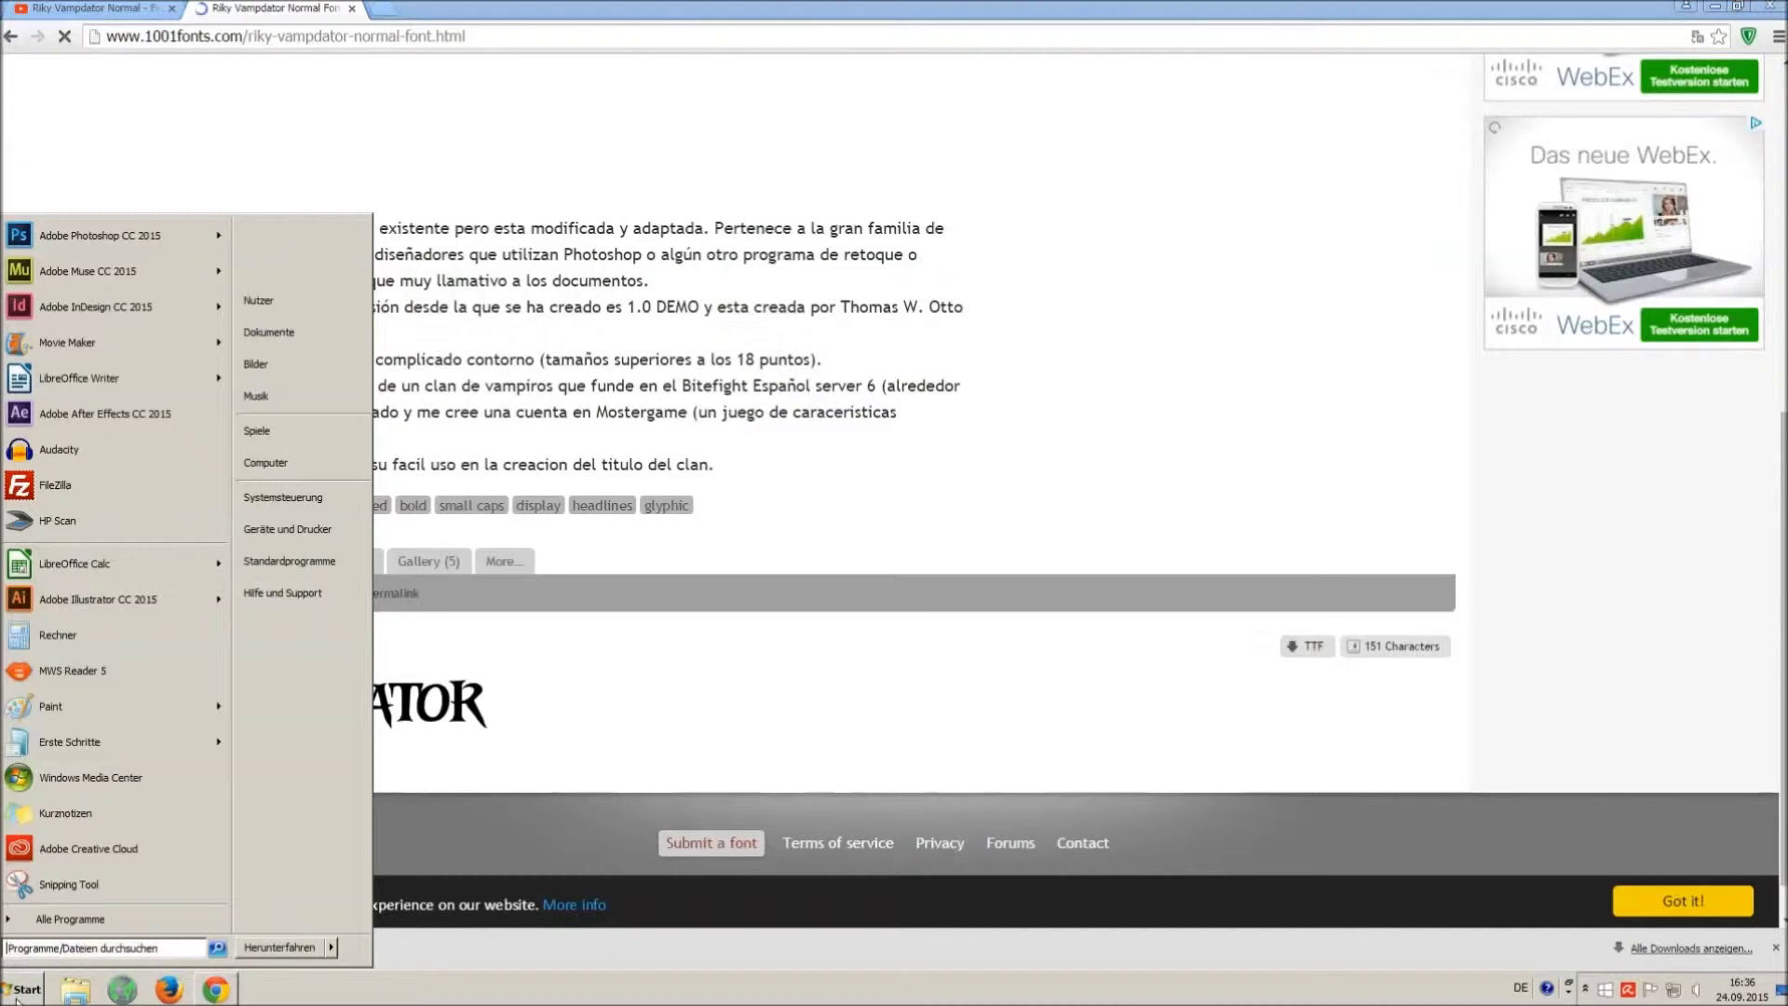
pyautogui.click(284, 497)
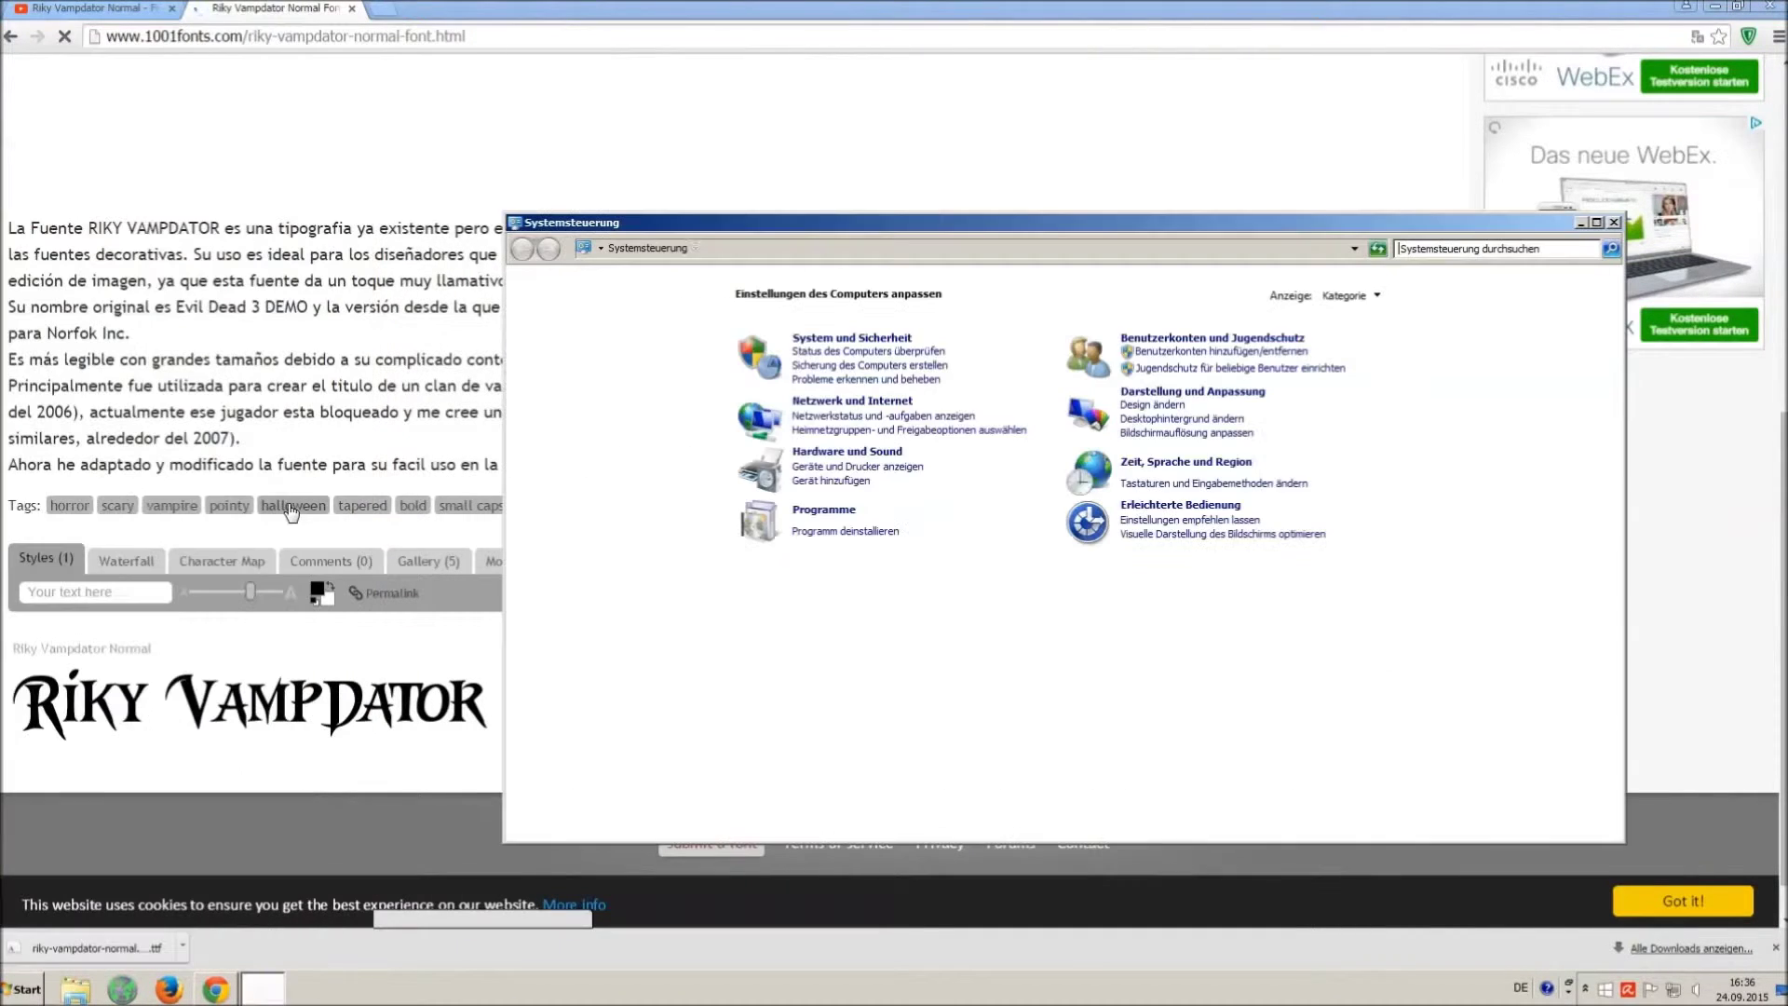
pyautogui.click(1446, 250)
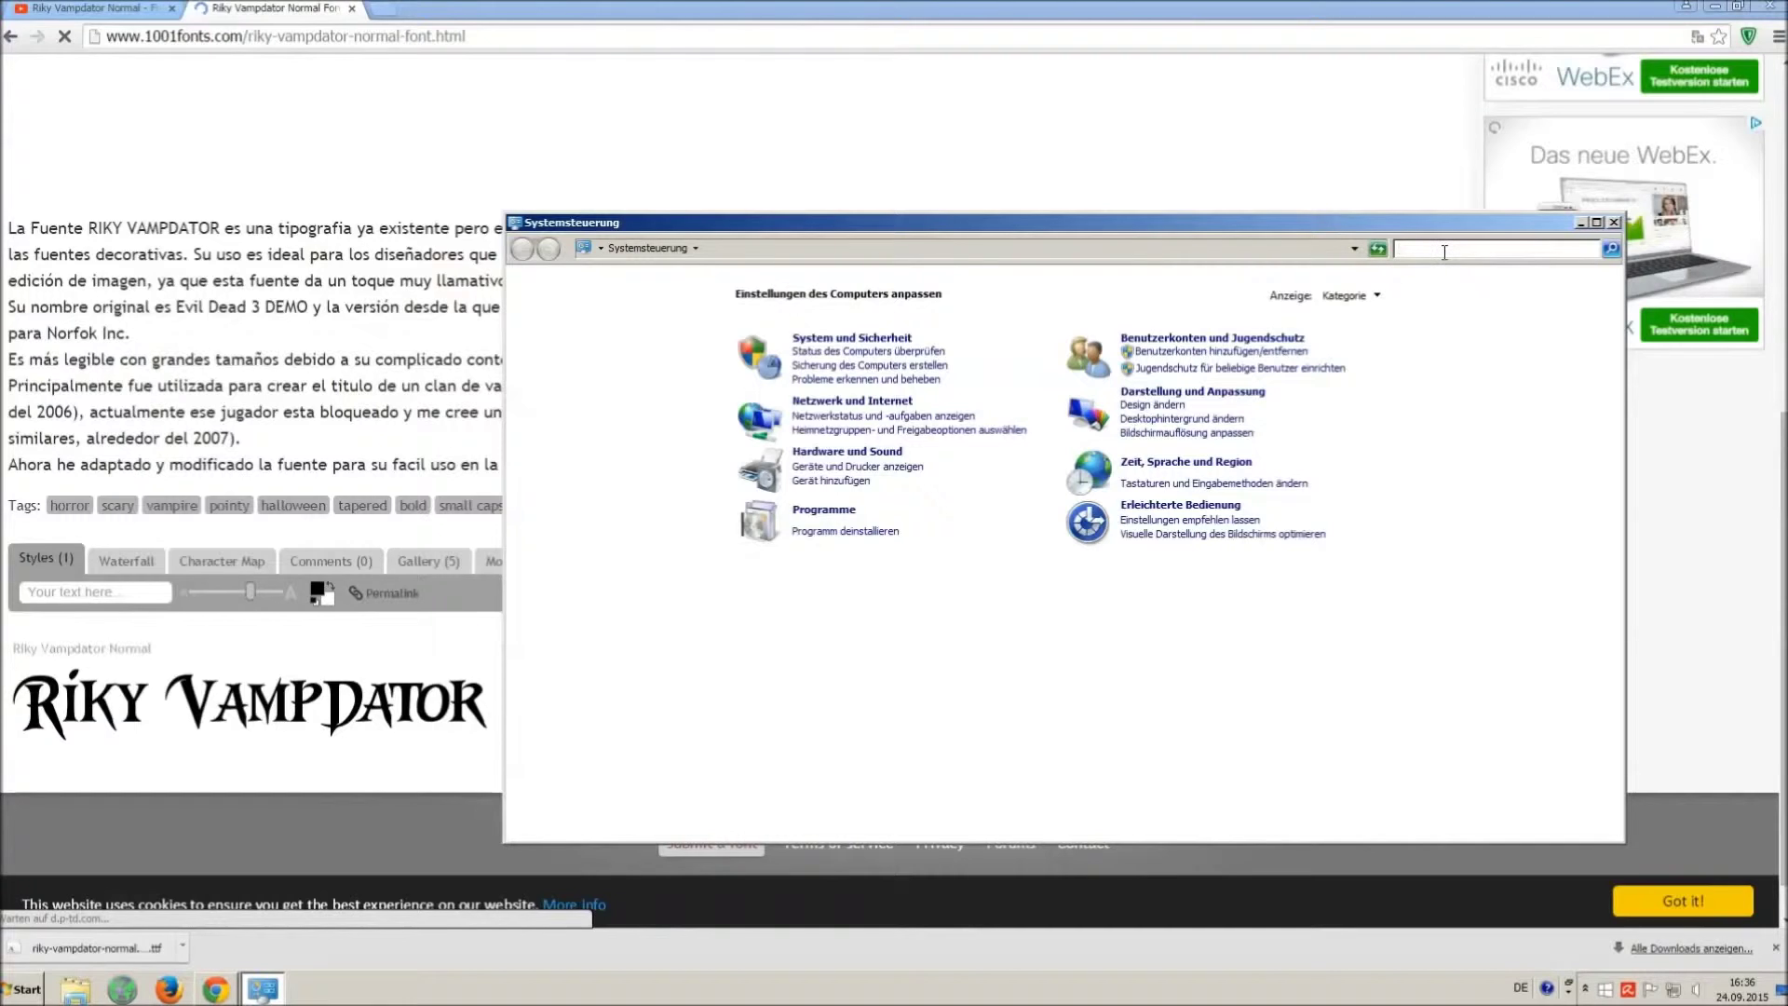
pyautogui.write('font')
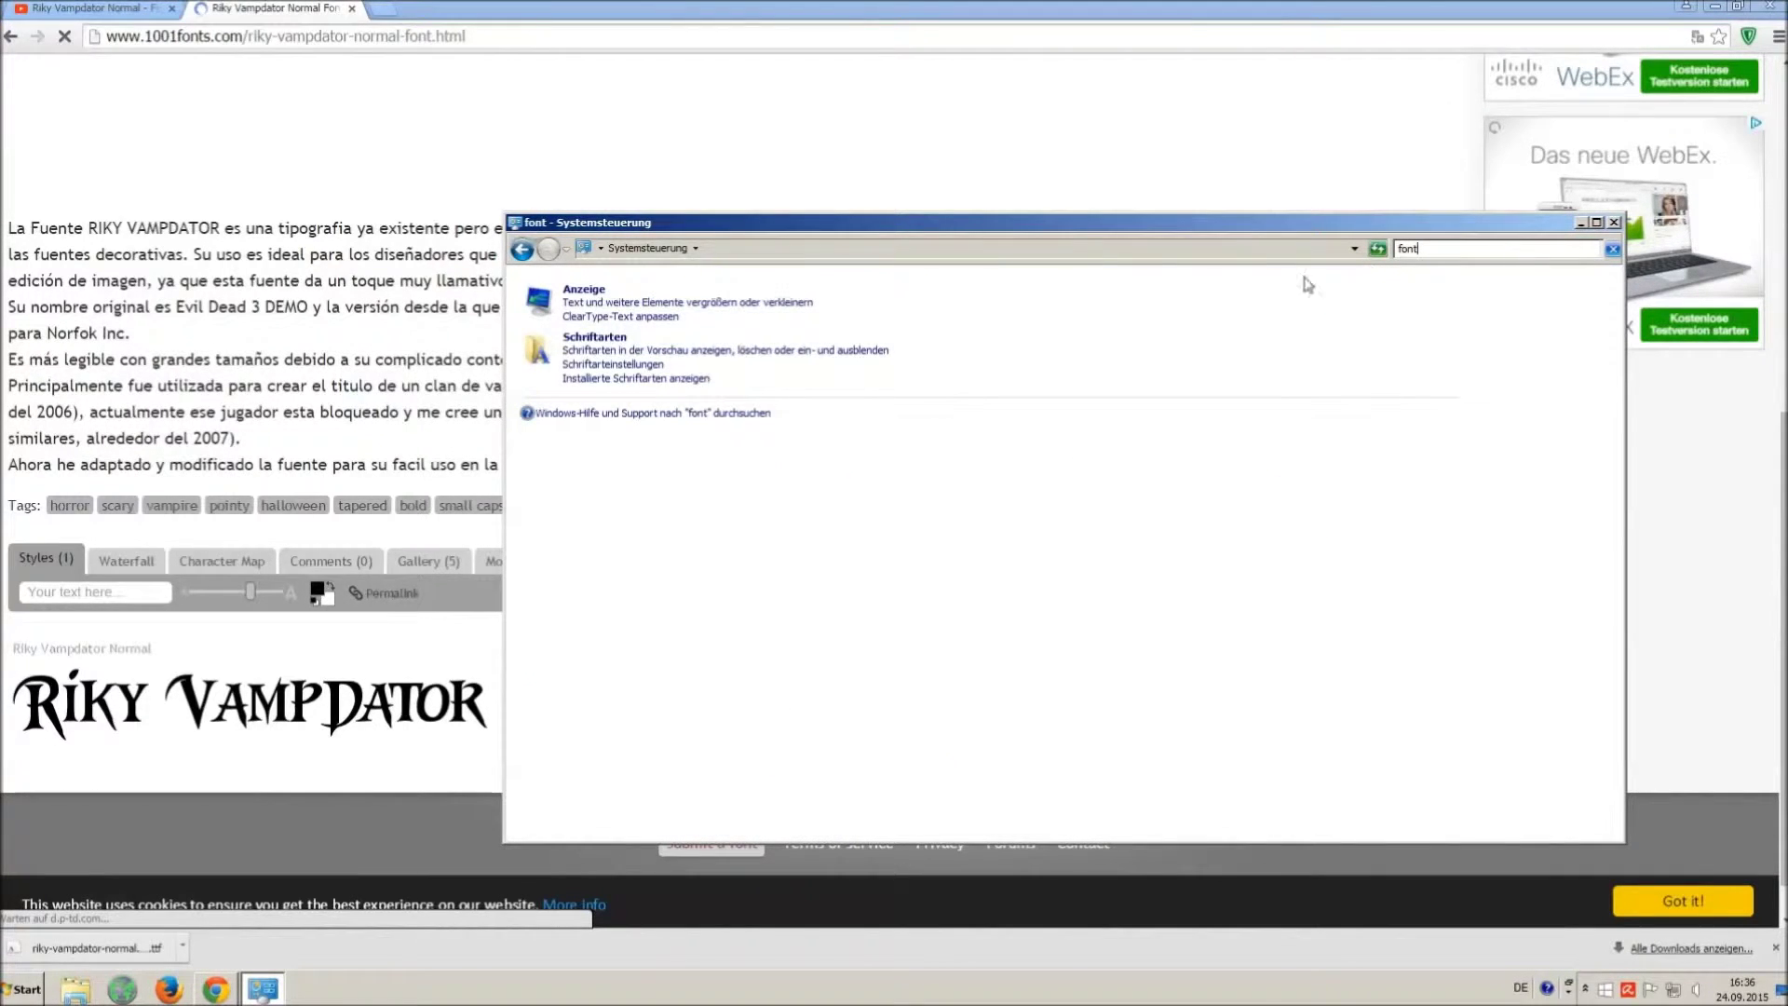
pyautogui.click(595, 338)
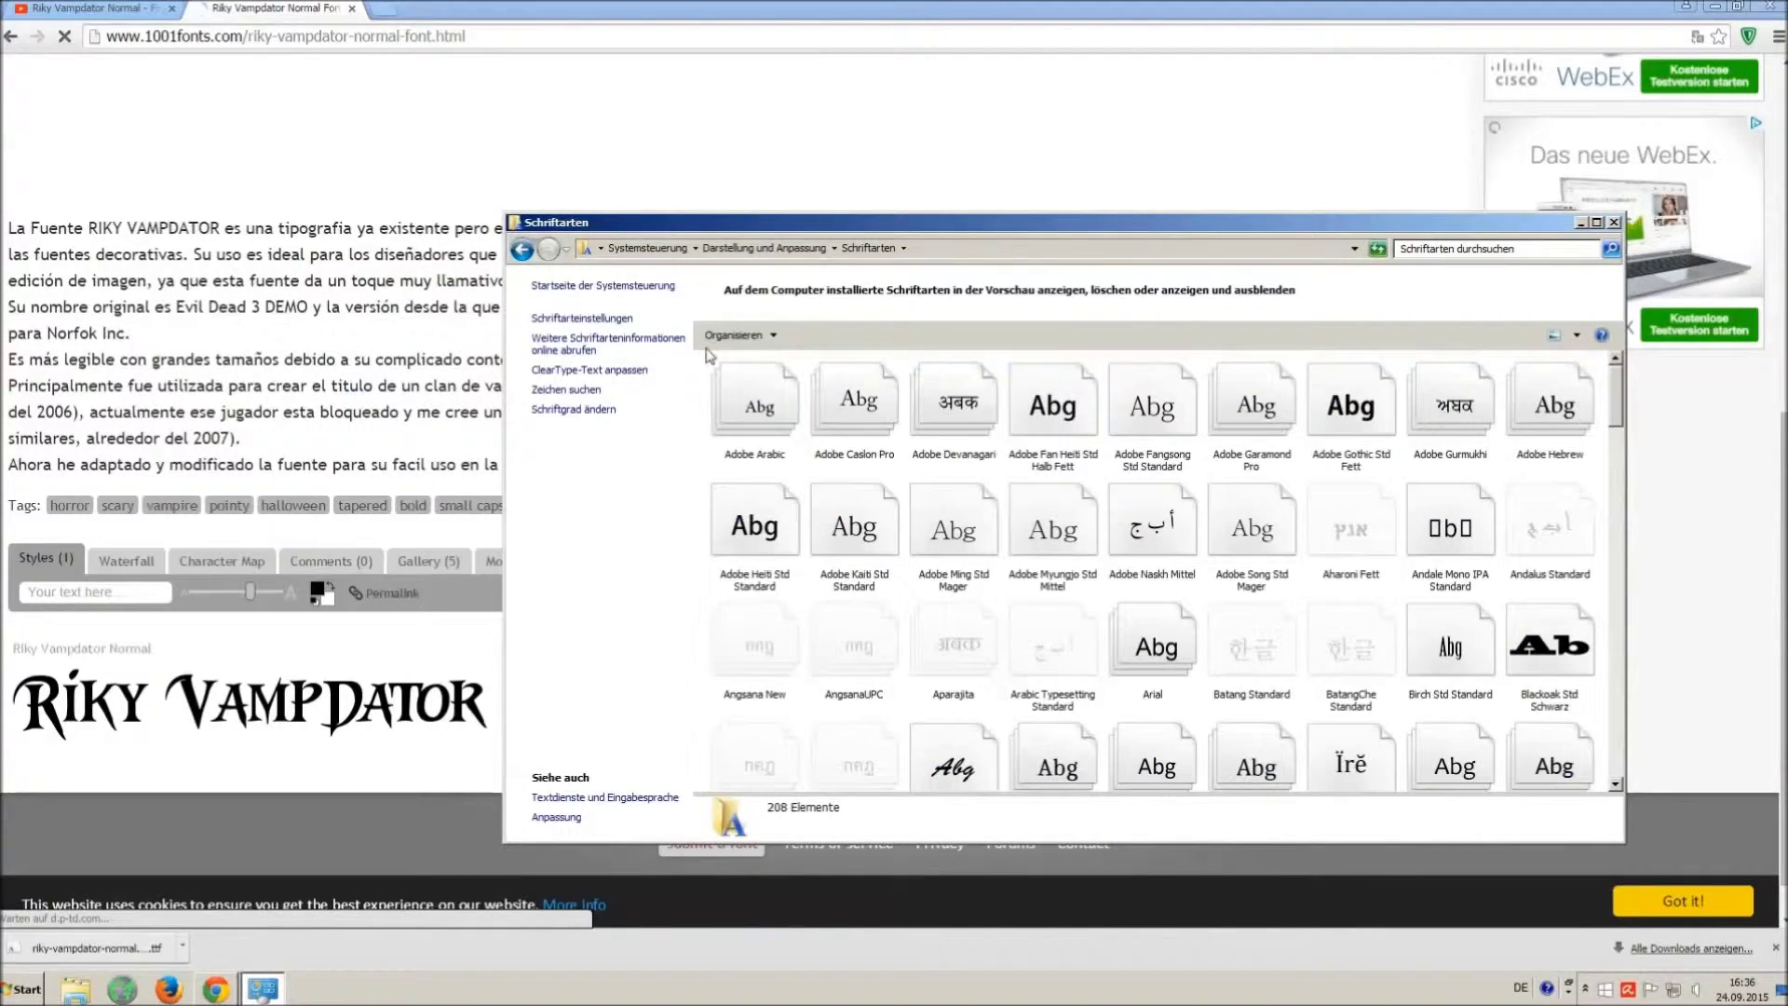
pyautogui.moveTo(716, 360); pyautogui.dragTo(1593, 783)
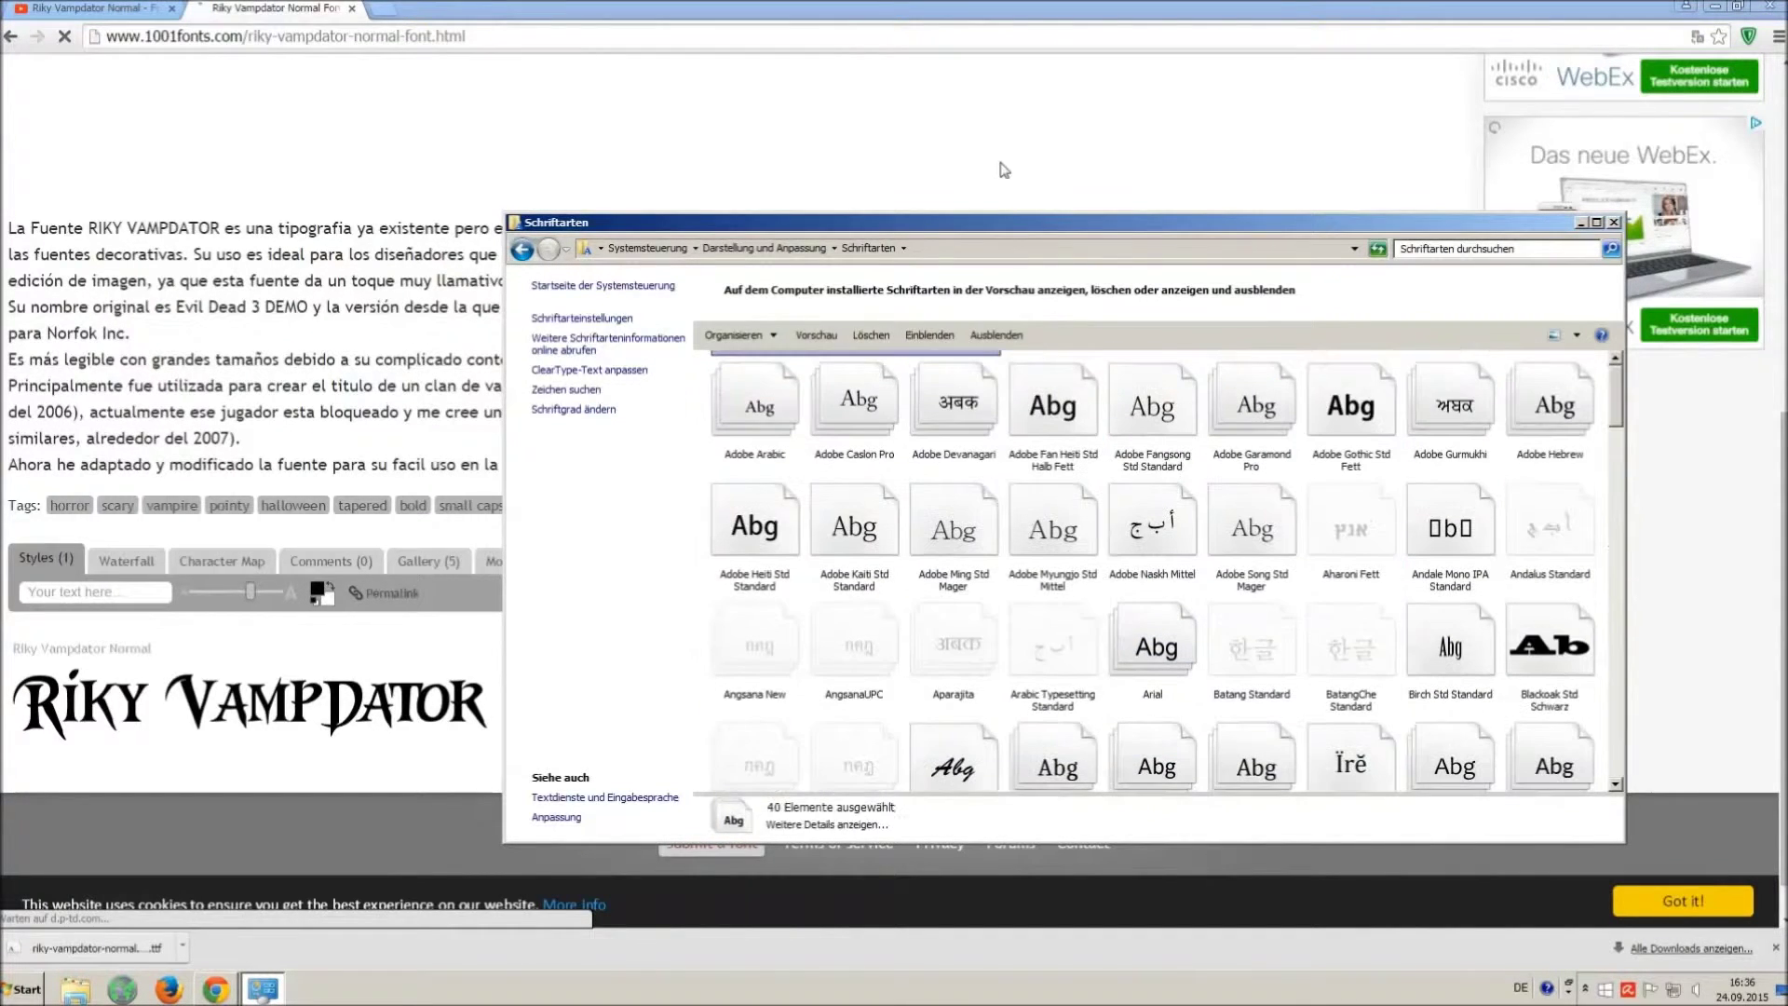
pyautogui.click(978, 311)
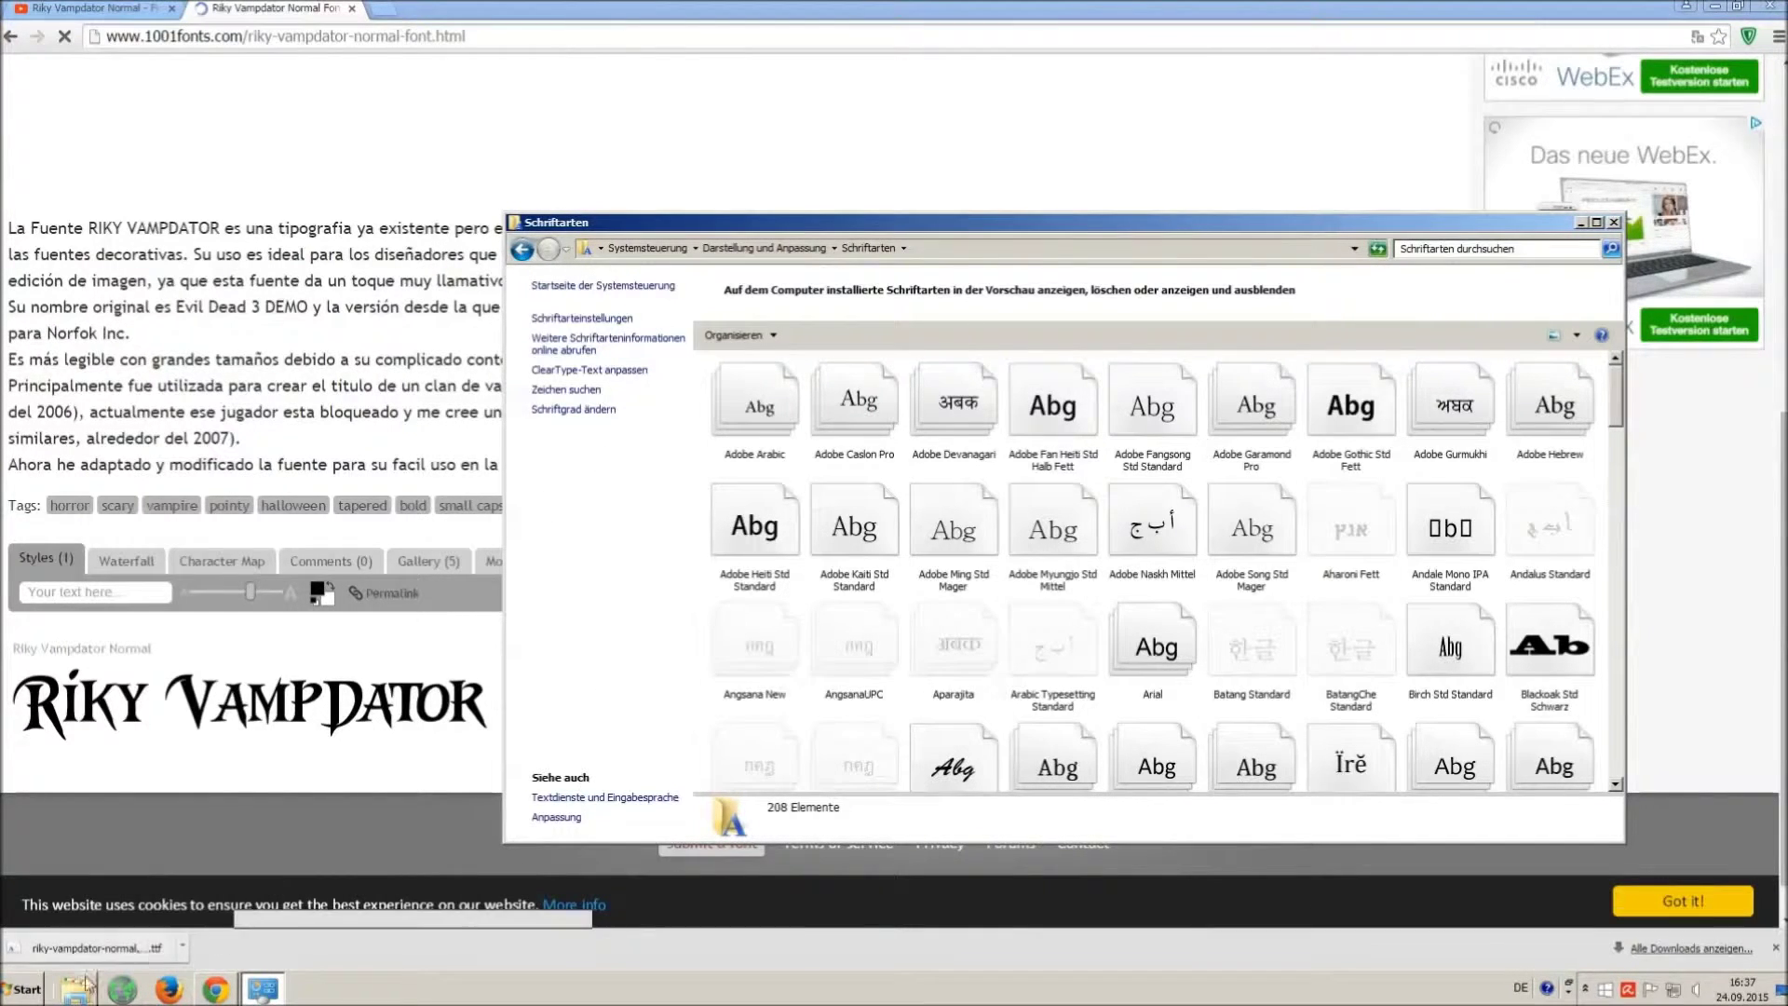
pyautogui.click(26, 989)
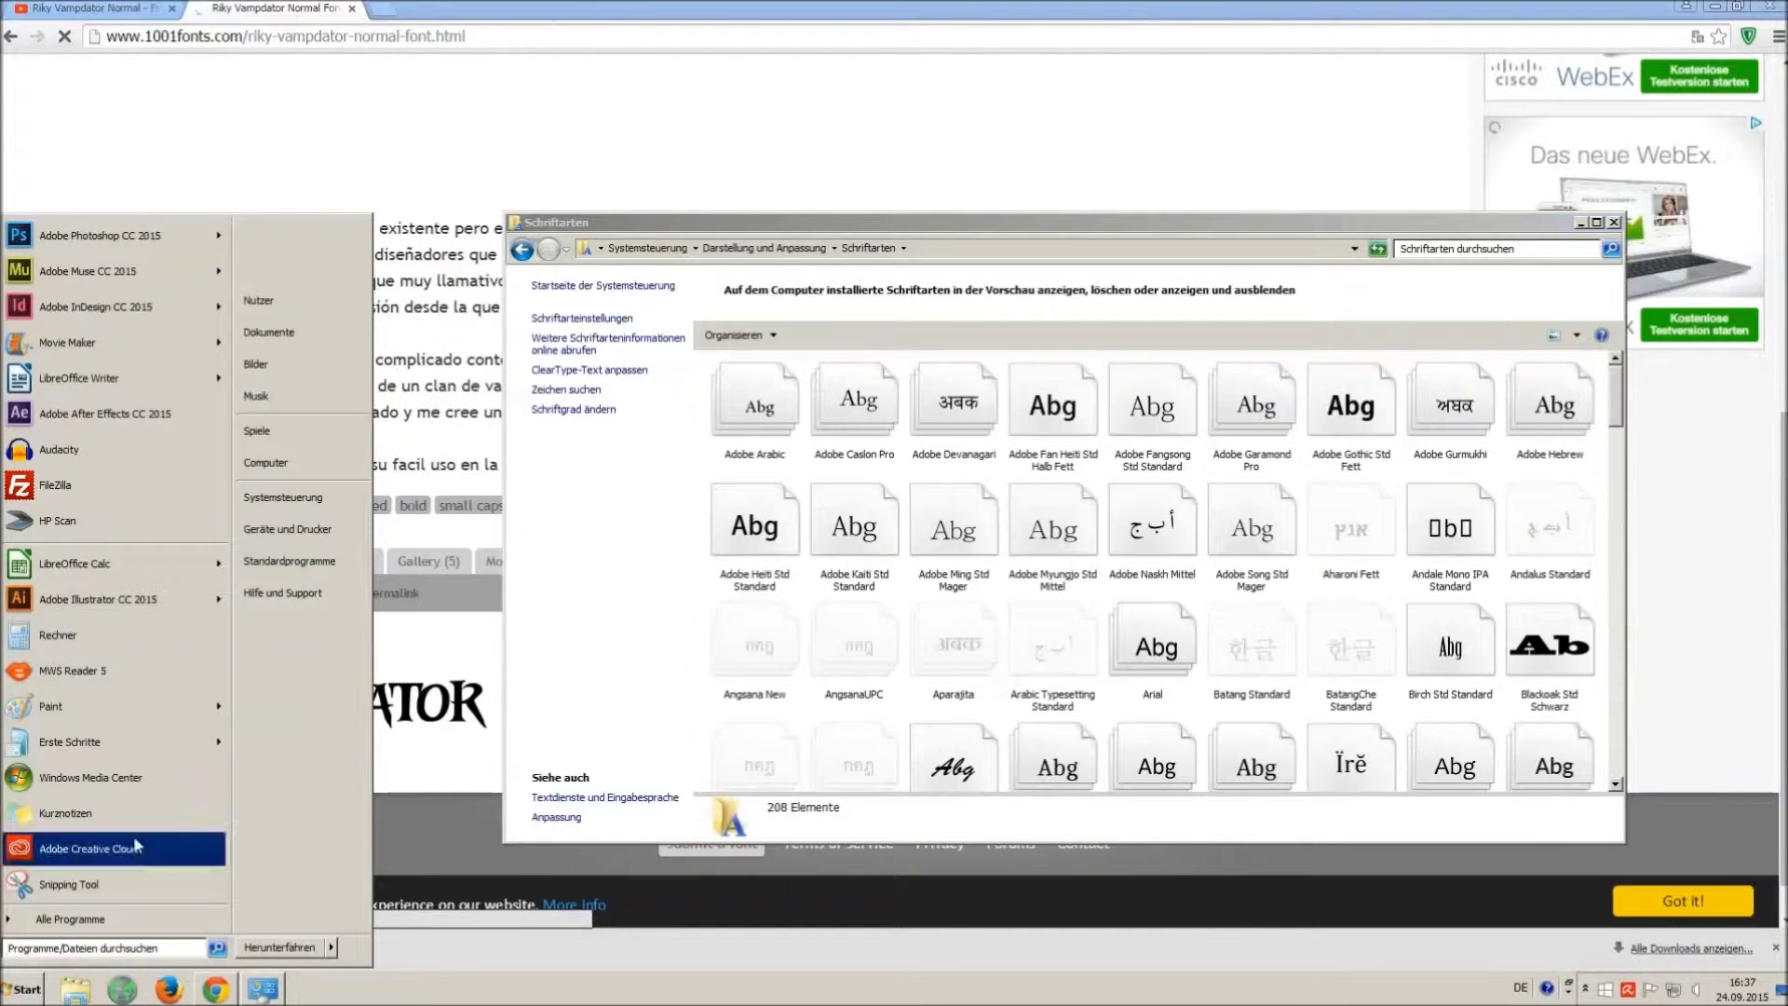
# Step: Install the Riky Vampdator Normal TTF by dragging it from Downloads into Fonts
pyautogui.click(326, 469)
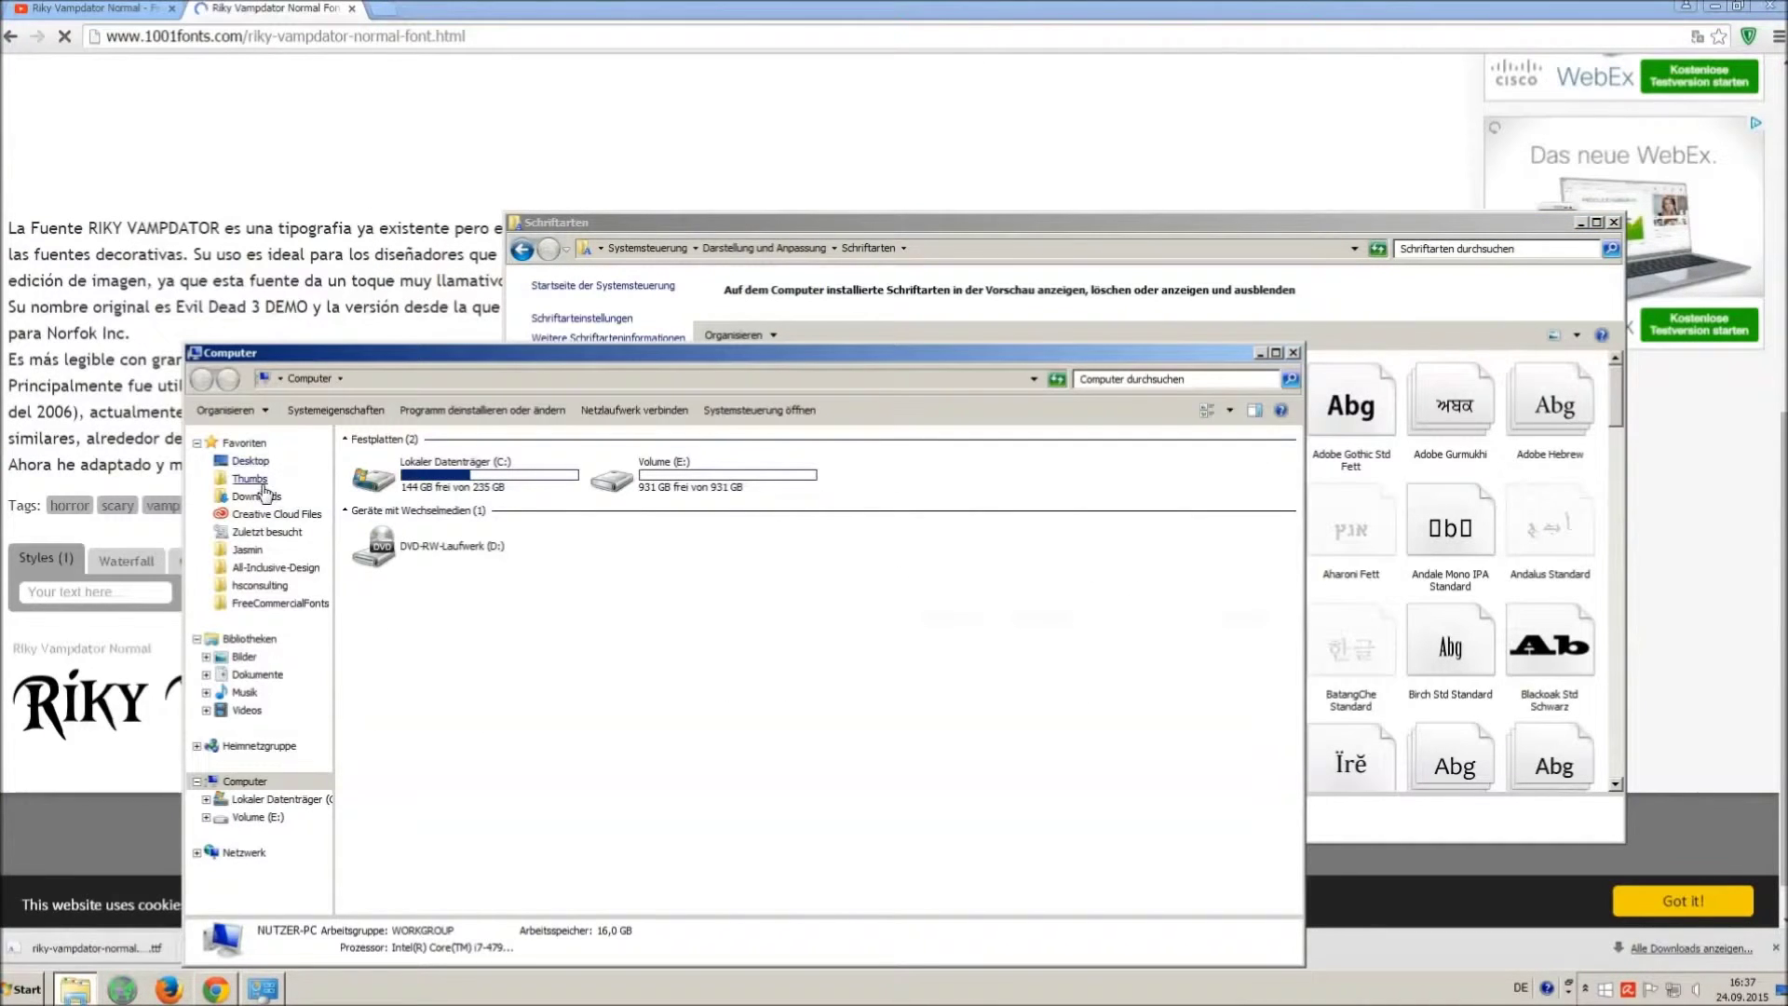
pyautogui.click(256, 497)
pyautogui.moveTo(484, 371); pyautogui.dragTo(455, 632)
pyautogui.moveTo(366, 761)
pyautogui.mouseDown()
pyautogui.moveTo(603, 605)
pyautogui.moveTo(916, 496)
pyautogui.mouseUp()
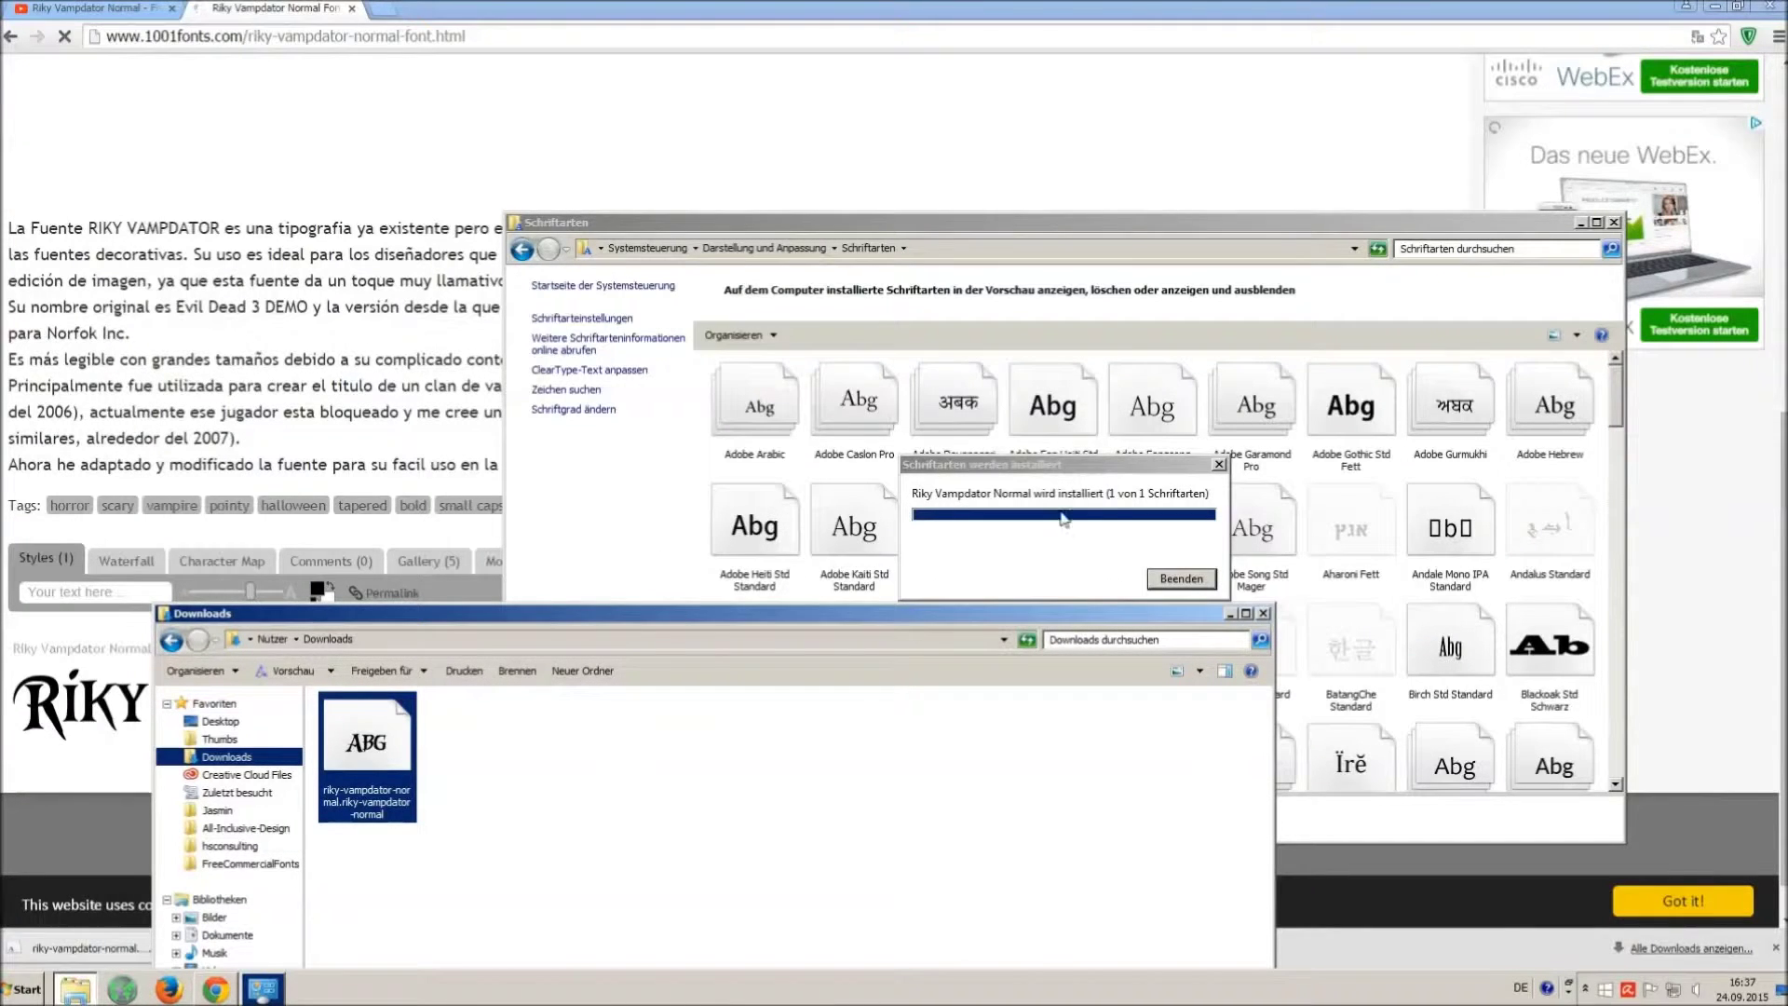
pyautogui.click(1271, 613)
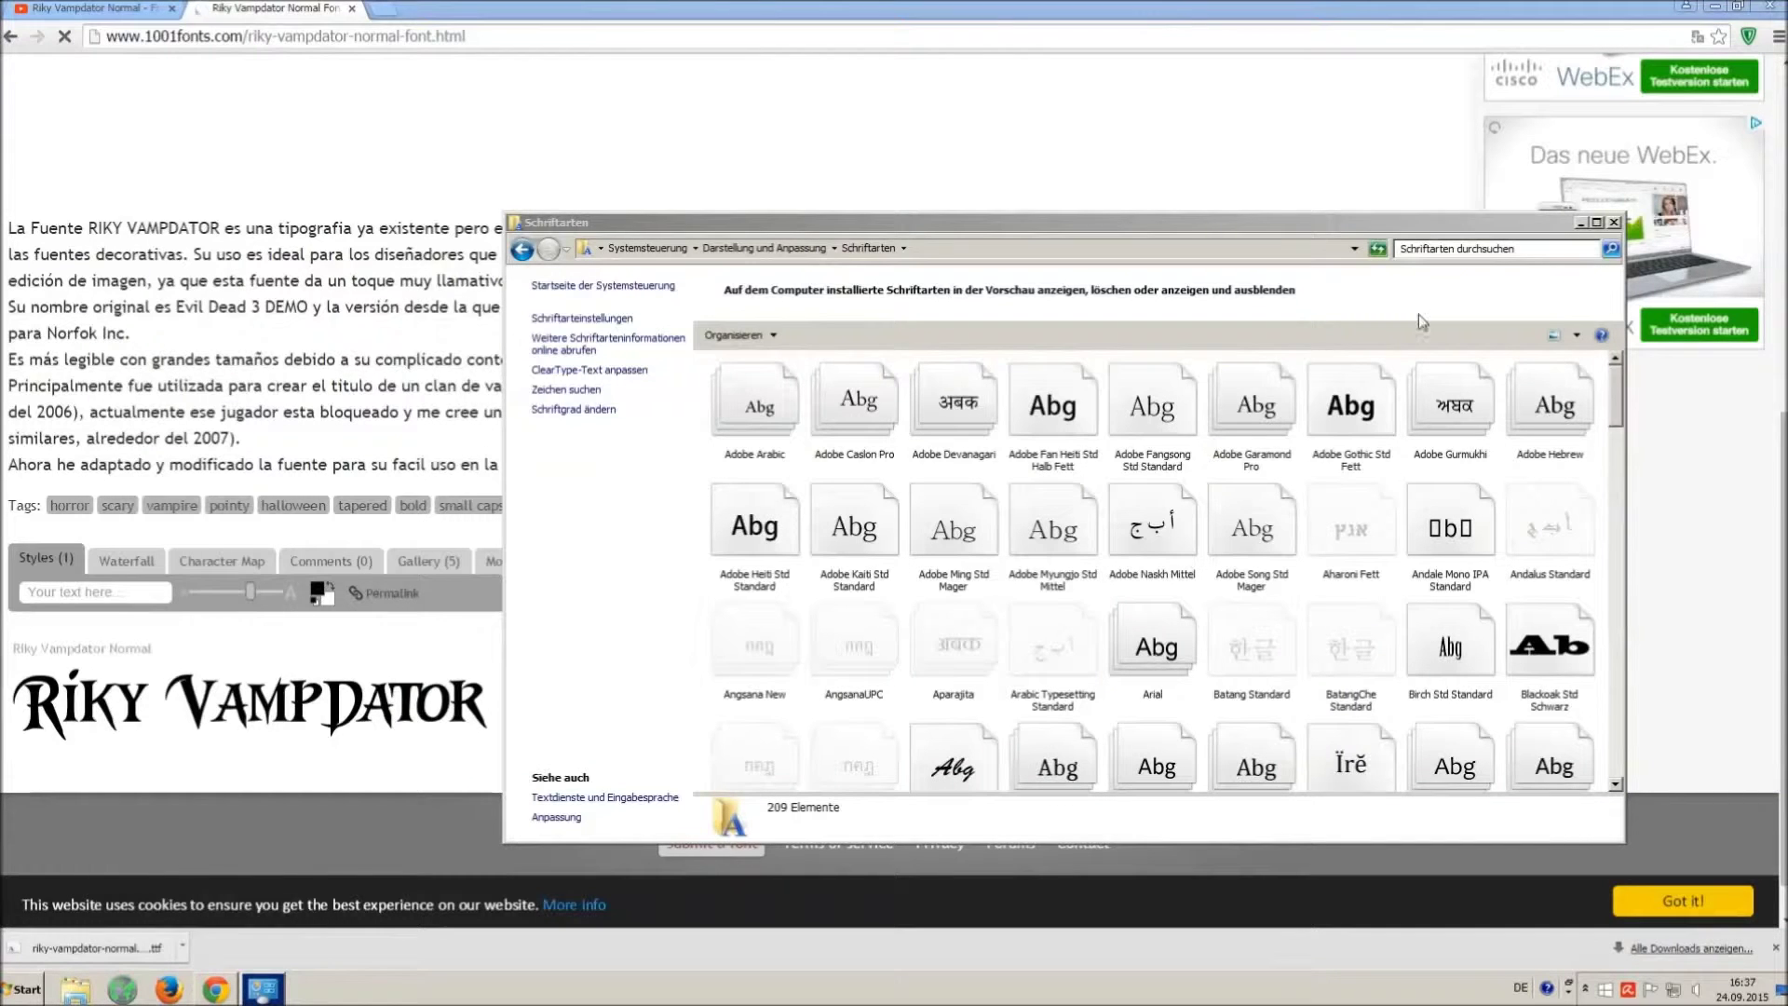
# Step: Close the Fonts window and the 1001fonts tab, then minimize the browser
pyautogui.click(1616, 224)
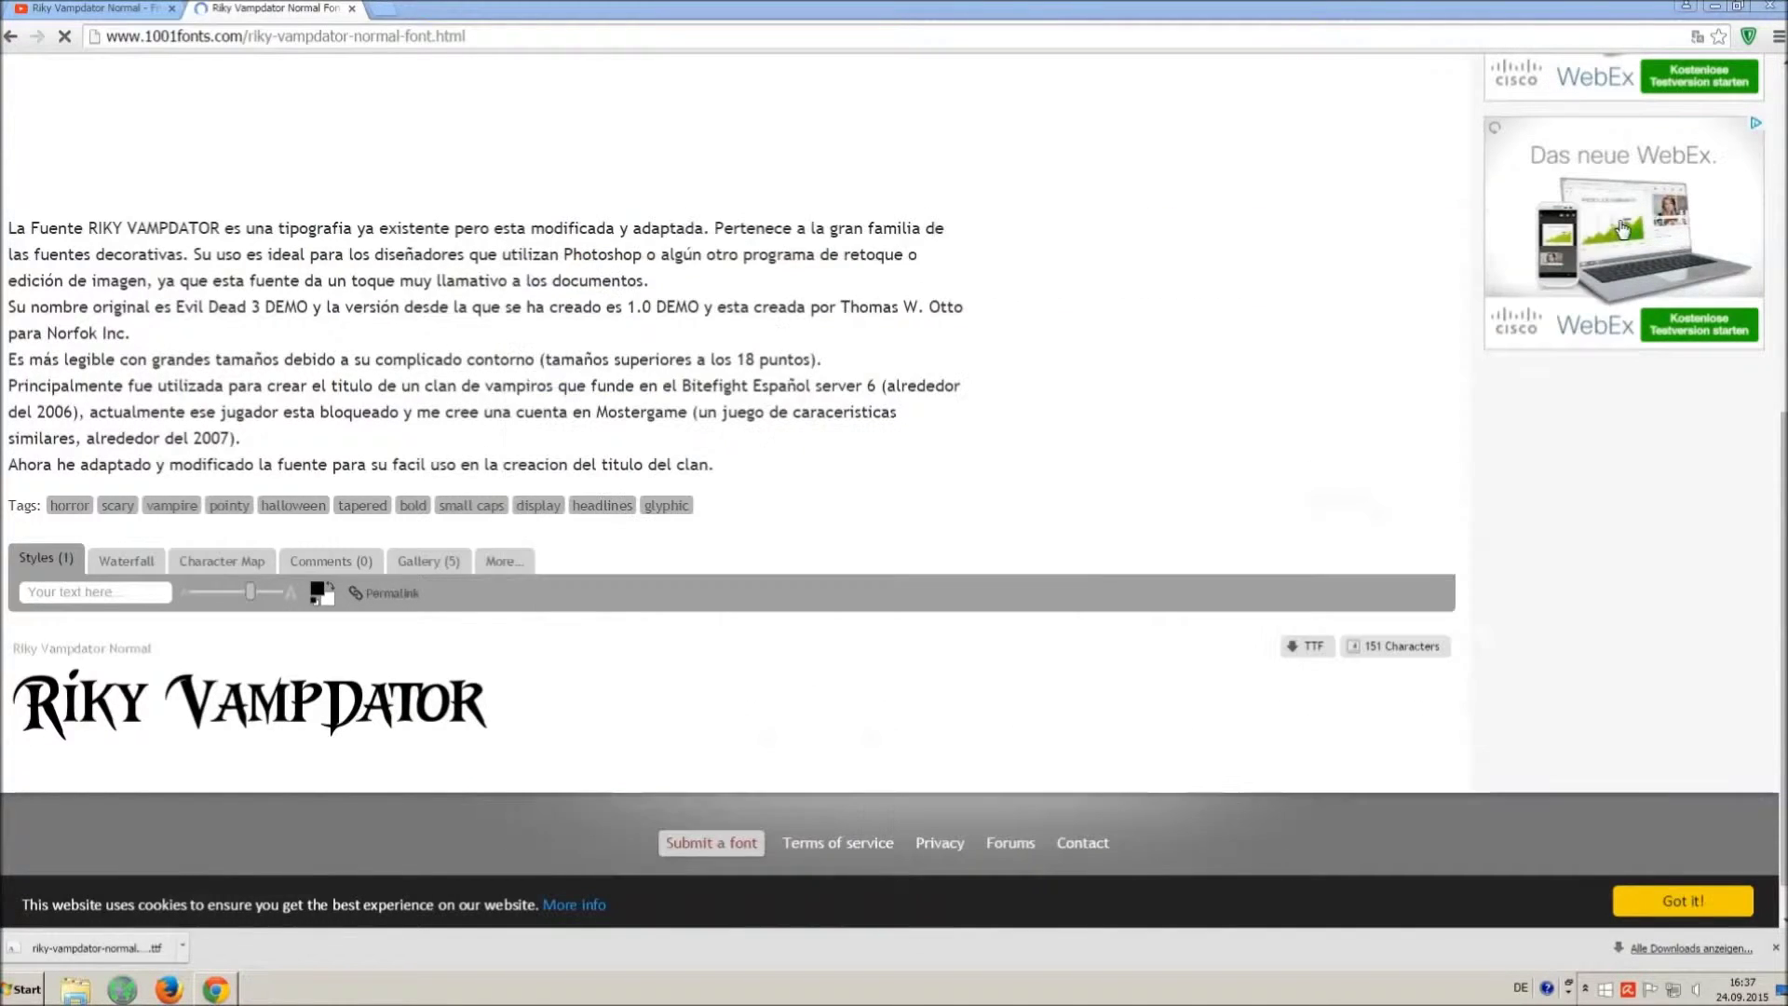
pyautogui.click(352, 9)
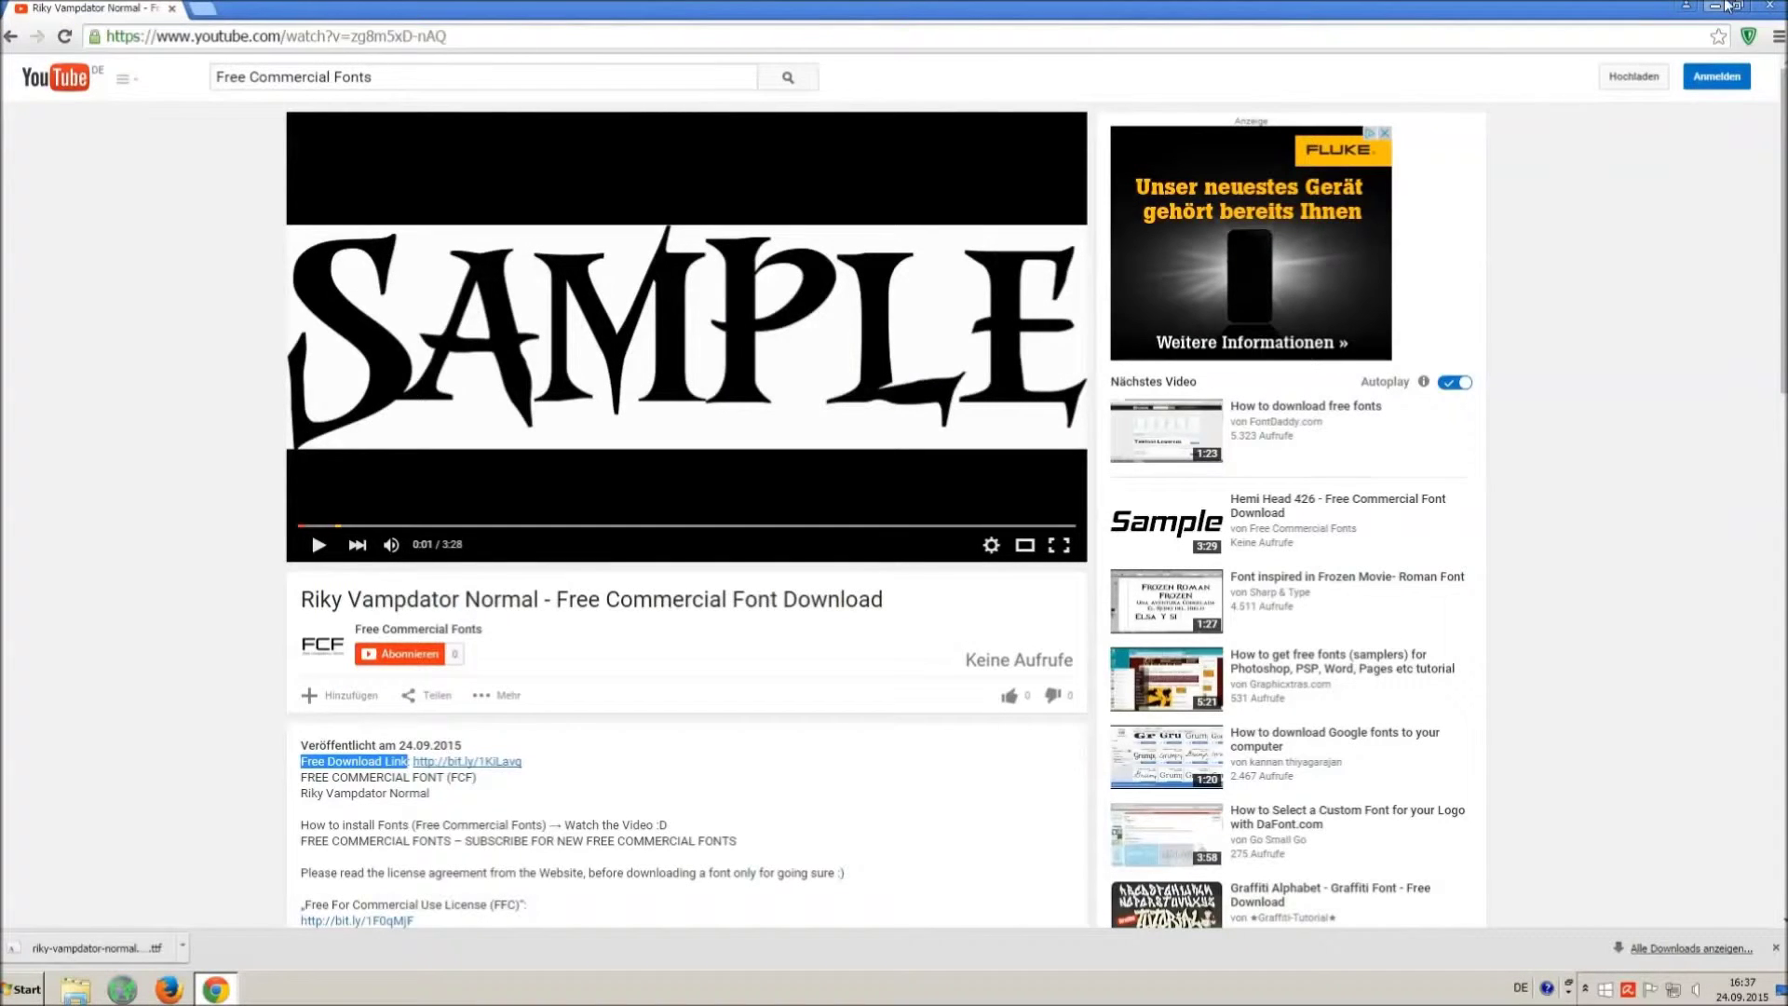
pyautogui.click(1773, 7)
# Step: Launch Writer, type 'O MG THIS VOICE IS SO ANNOYING !!!' and select it
pyautogui.doubleClick(47, 217)
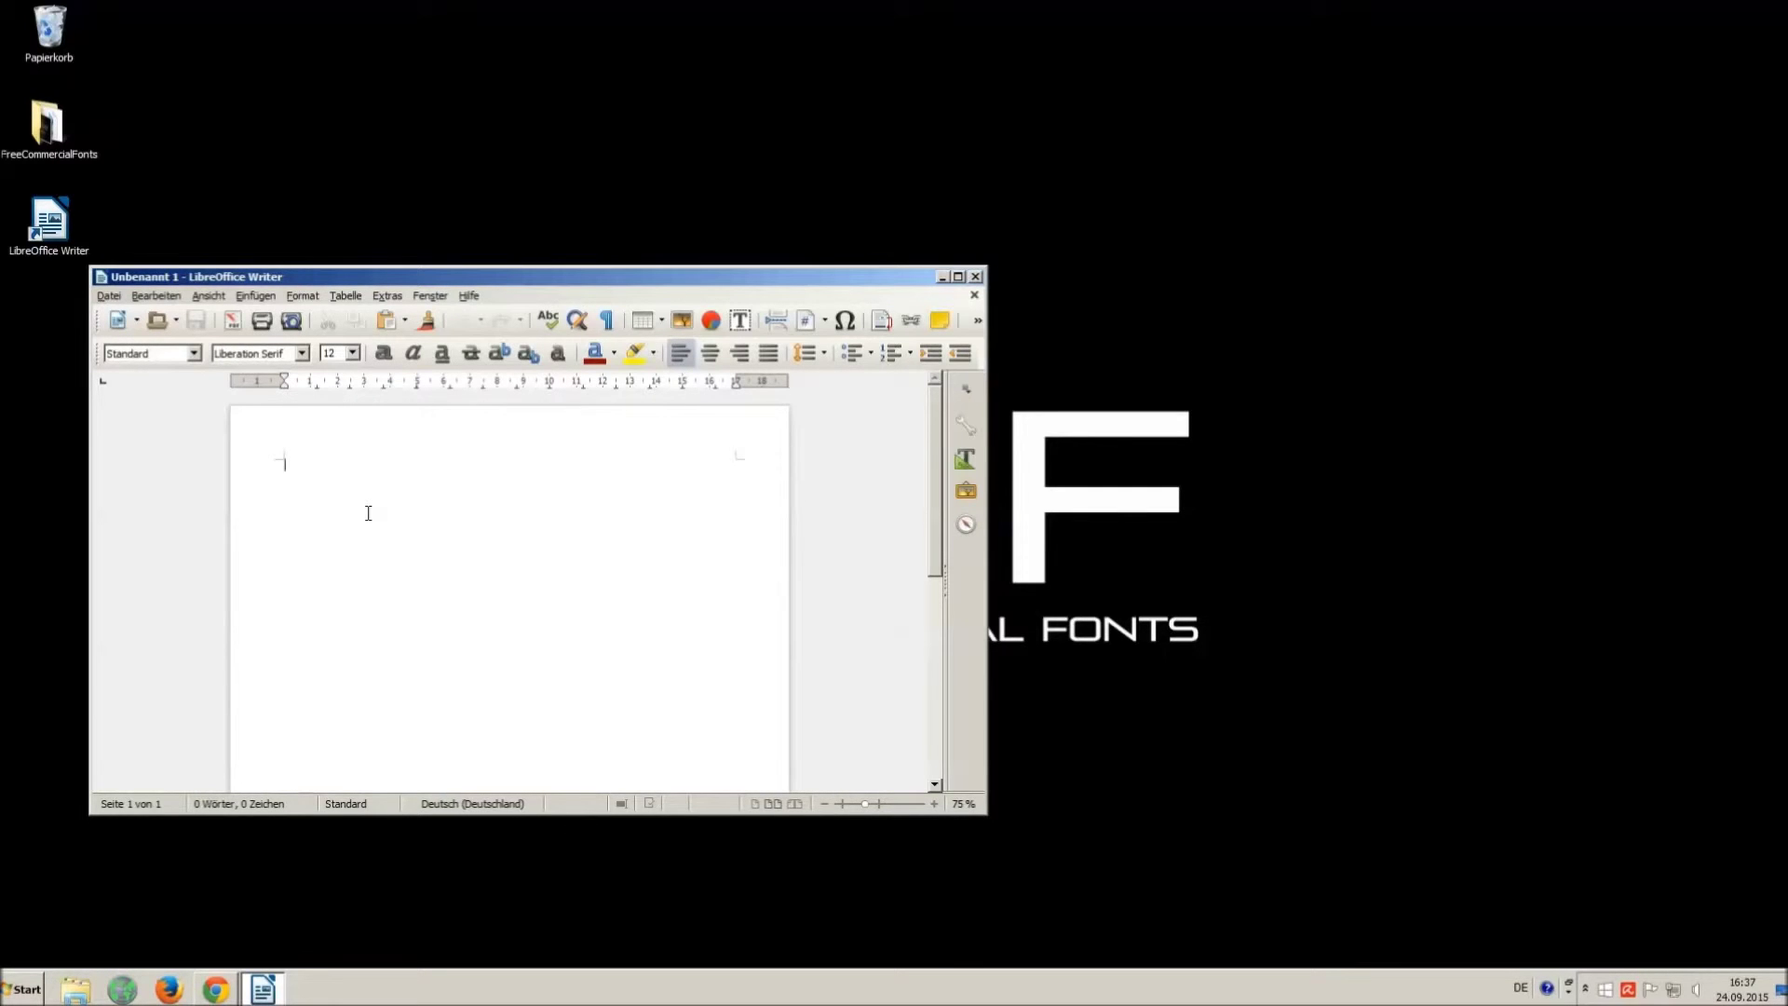
pyautogui.write('qo')
pyautogui.write('CE IS SO ANNOYING')
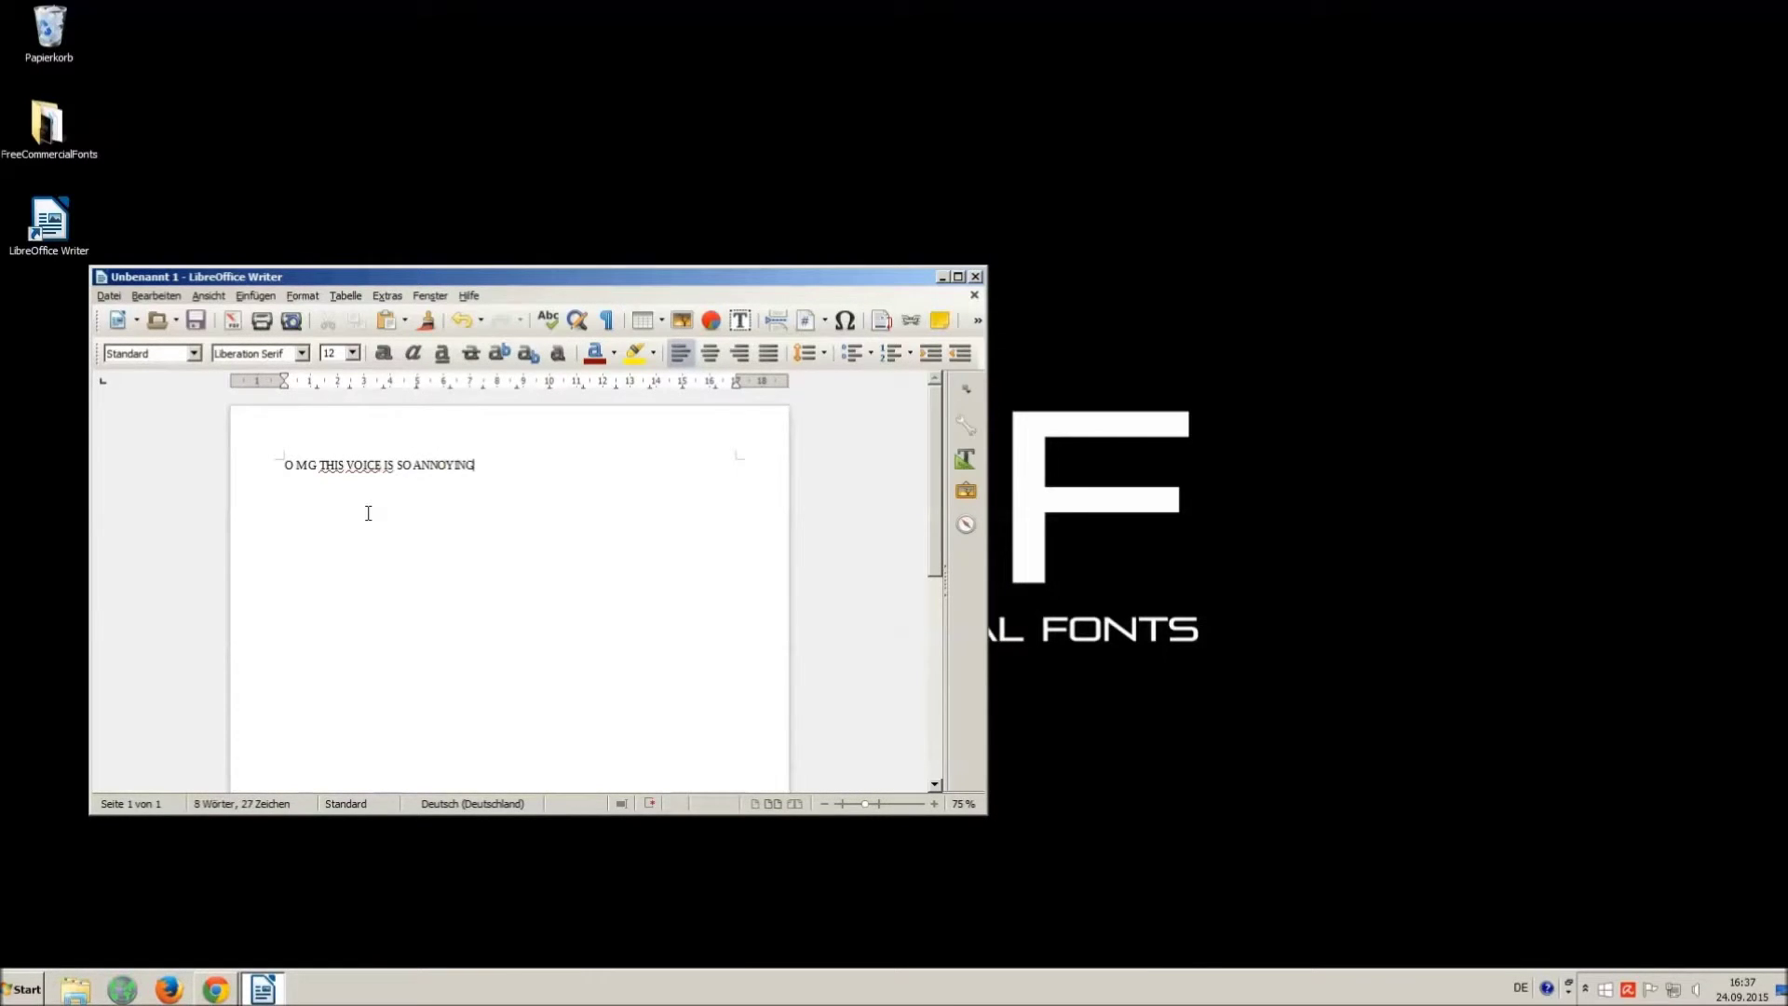
pyautogui.write('!!!')
pyautogui.write(' :)')
pyautogui.hotkey('ctrl', 'a')
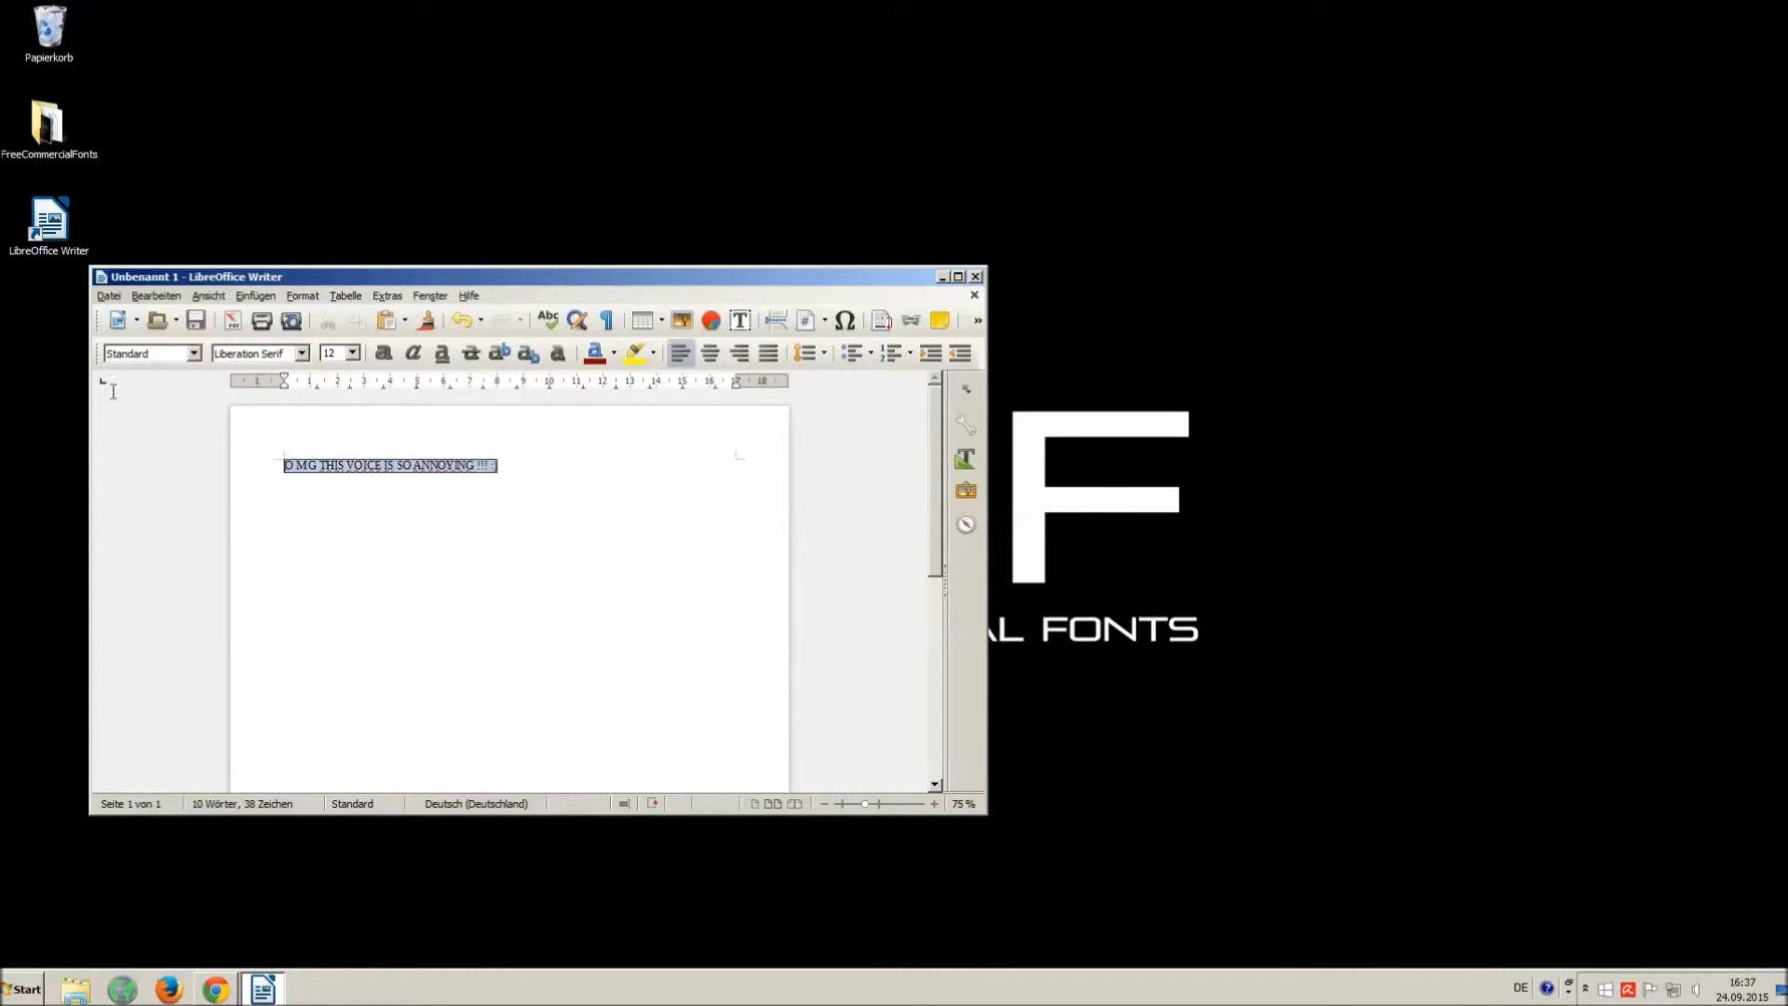
# Step: Set the selected line to Riky Vampdator Normal at size 16
pyautogui.doubleClick(249, 353)
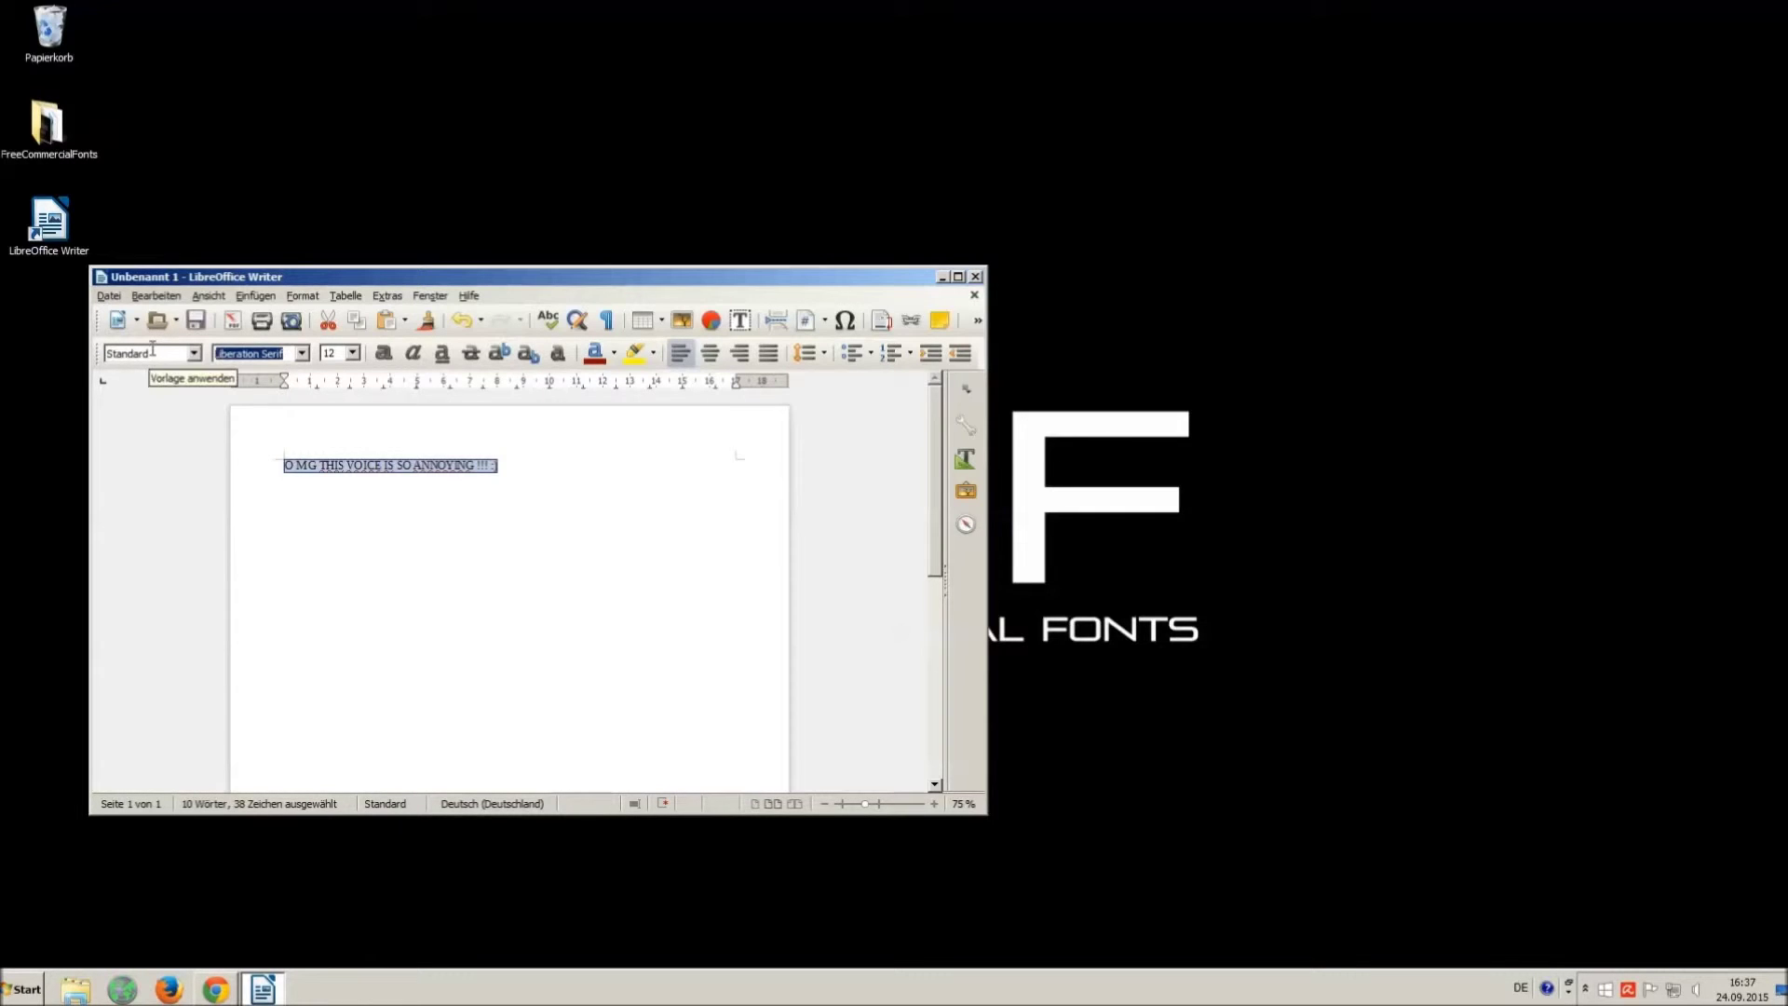
pyautogui.write('Vam')
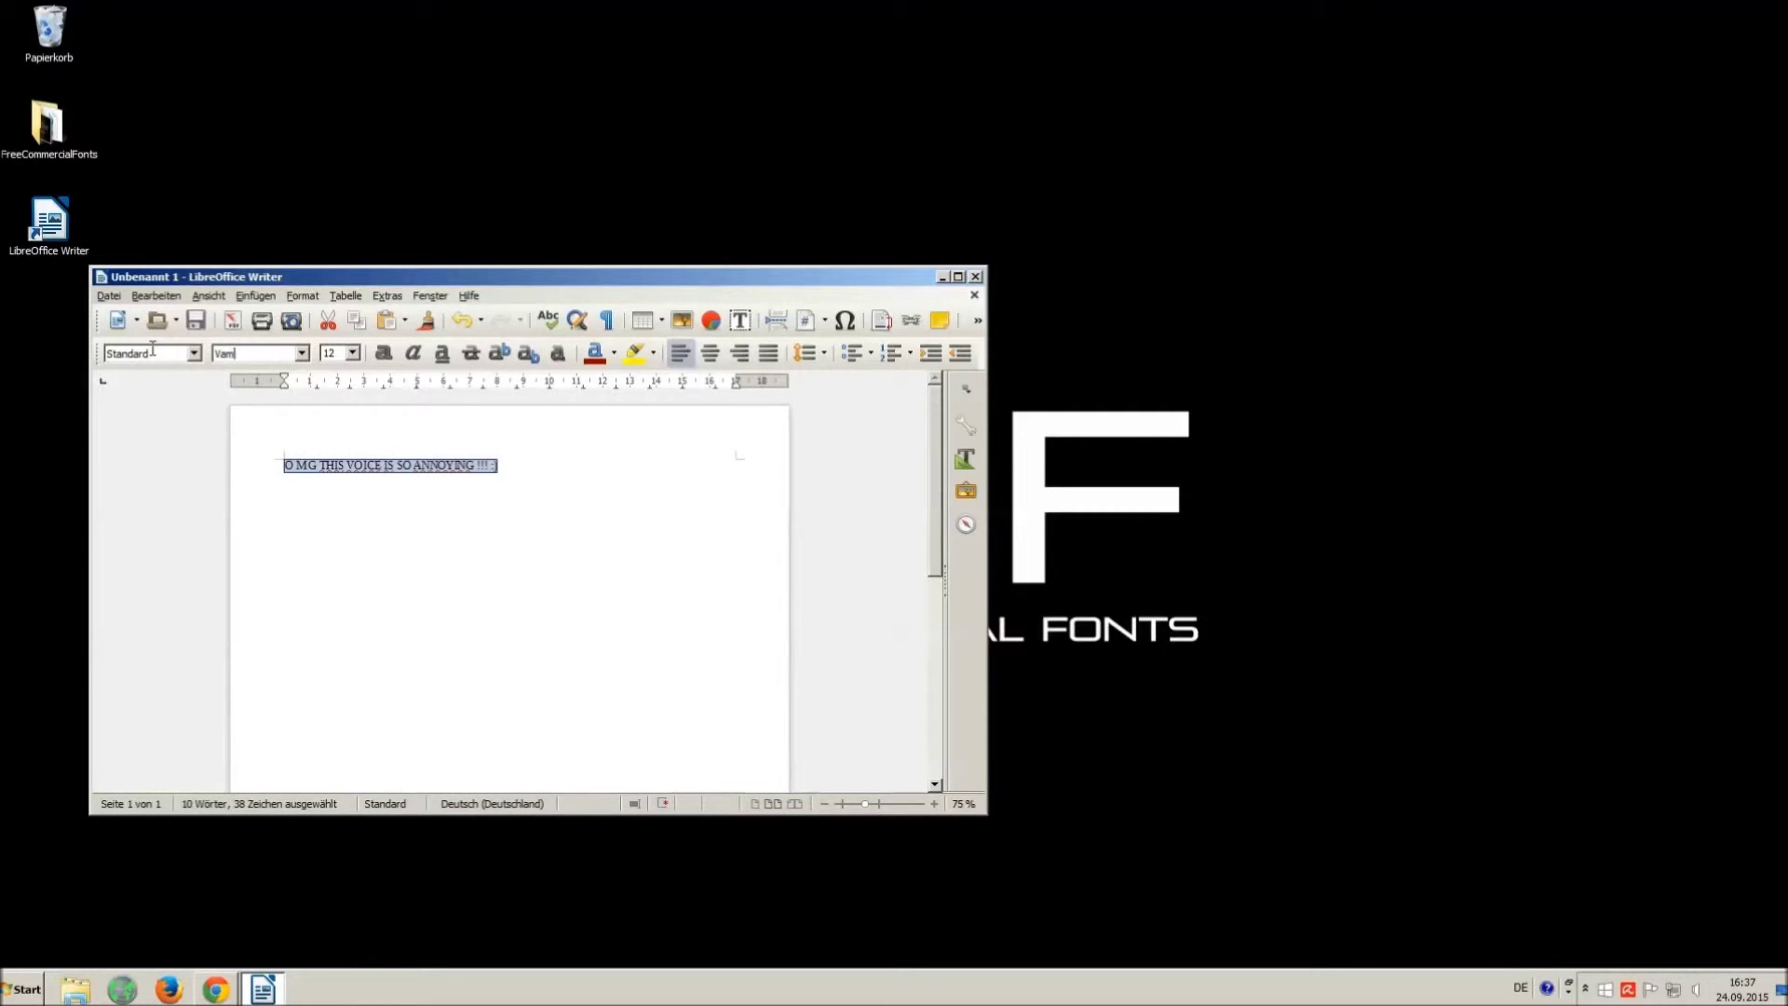
pyautogui.write(" '")
pyautogui.click(302, 353)
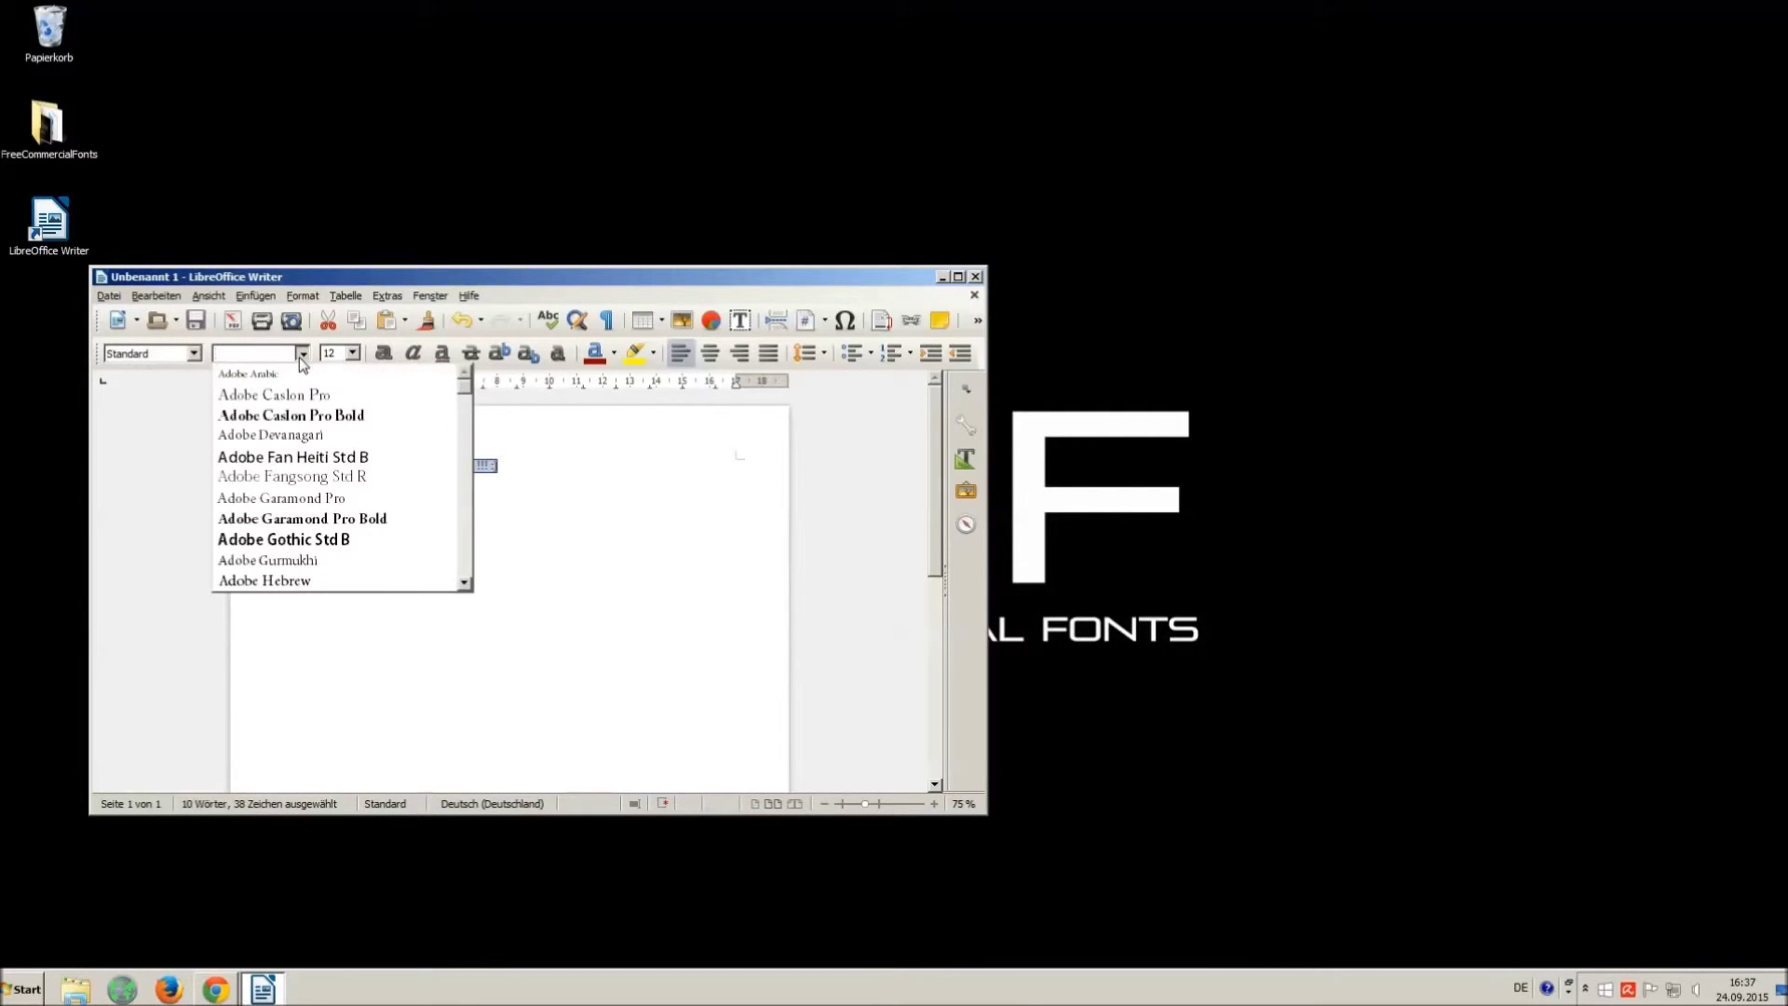
pyautogui.moveTo(466, 398); pyautogui.dragTo(468, 535)
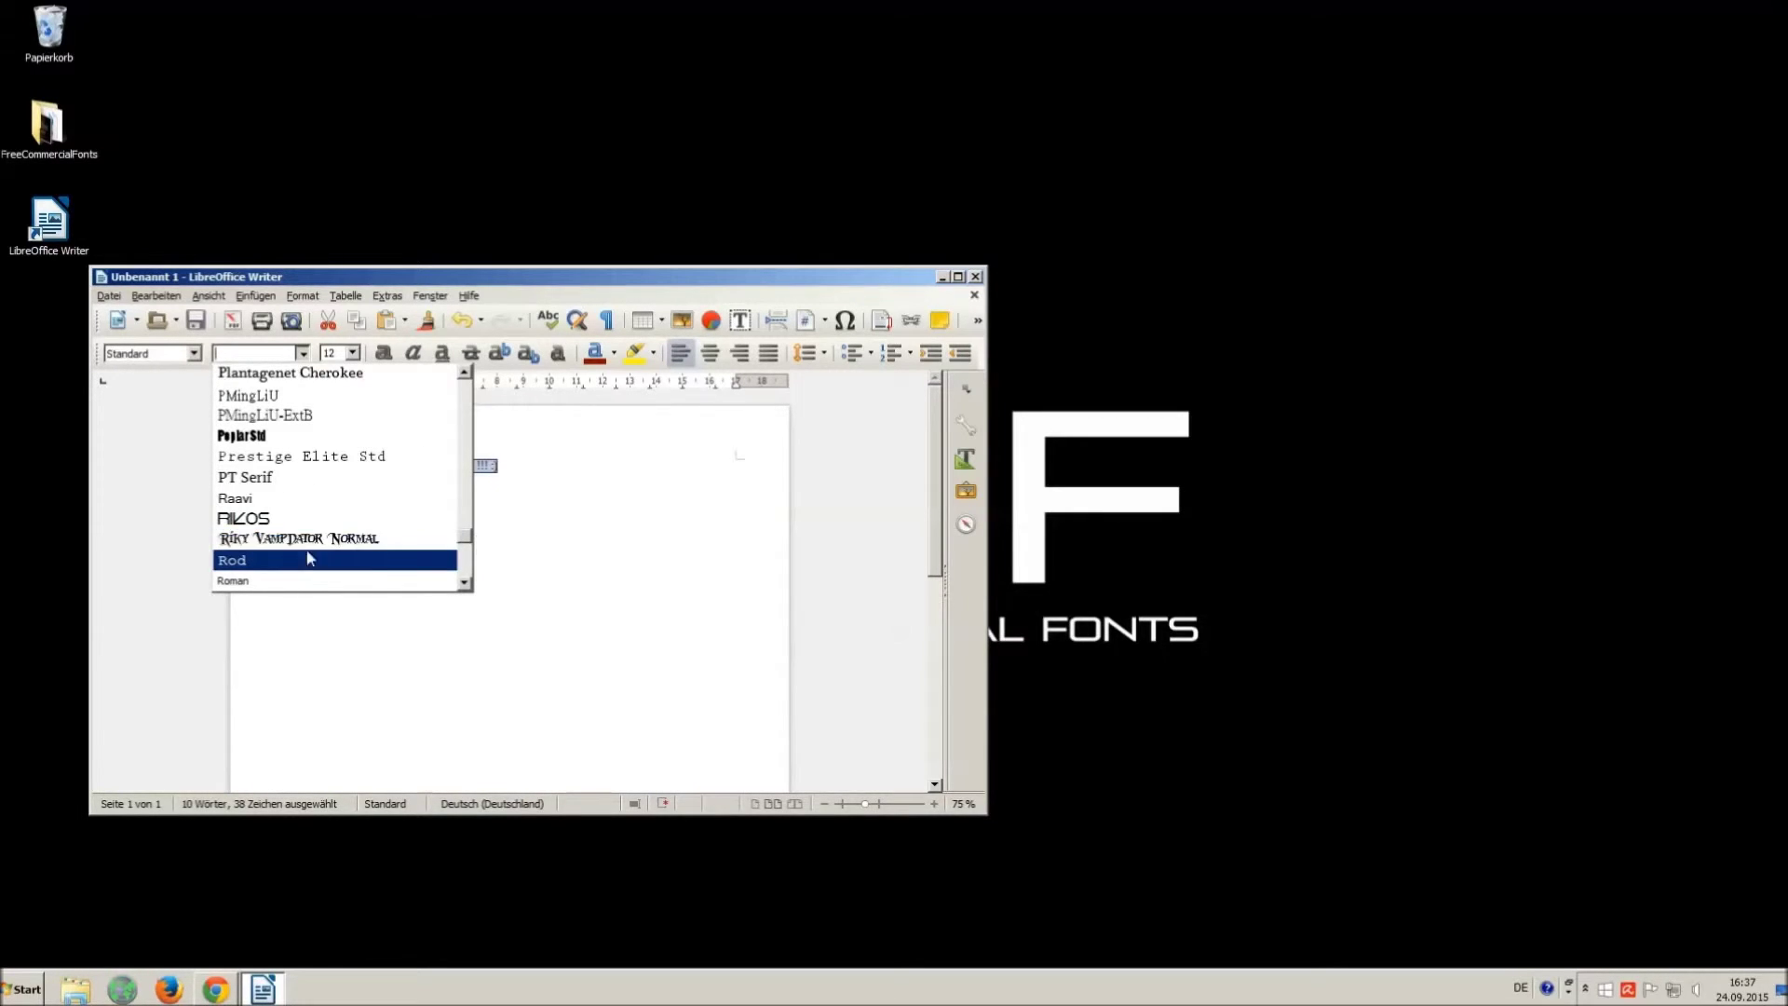
pyautogui.click(268, 544)
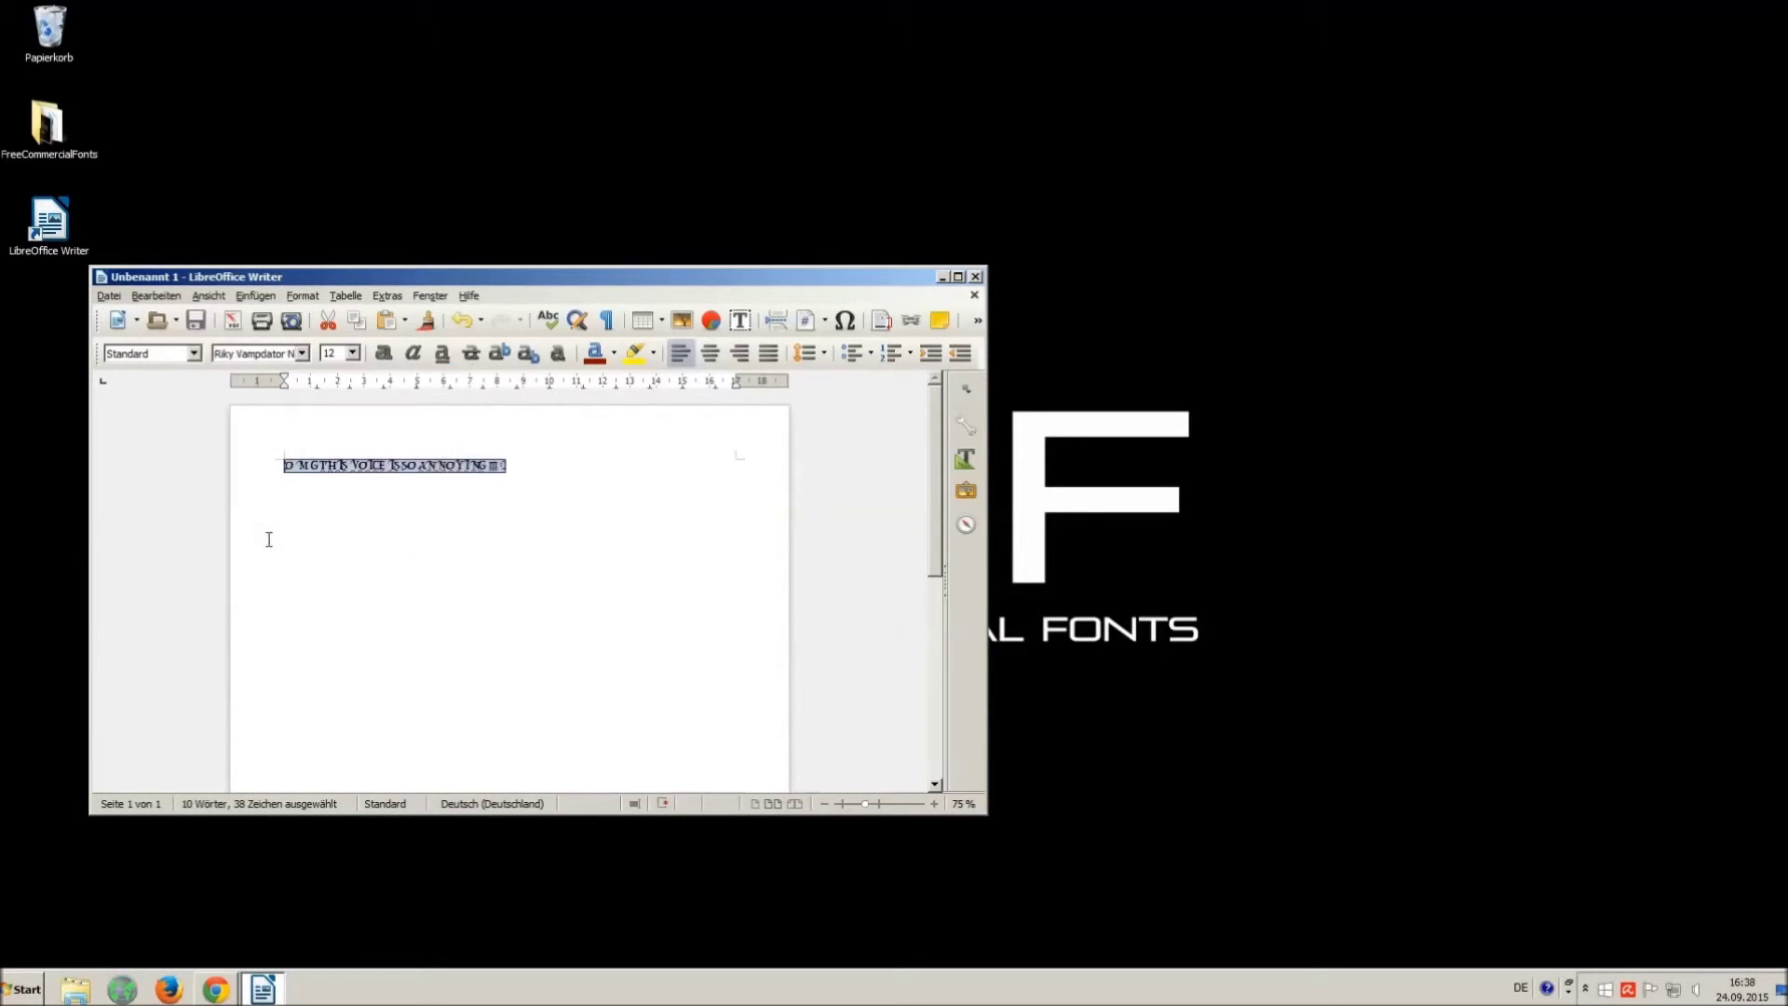
pyautogui.click(352, 352)
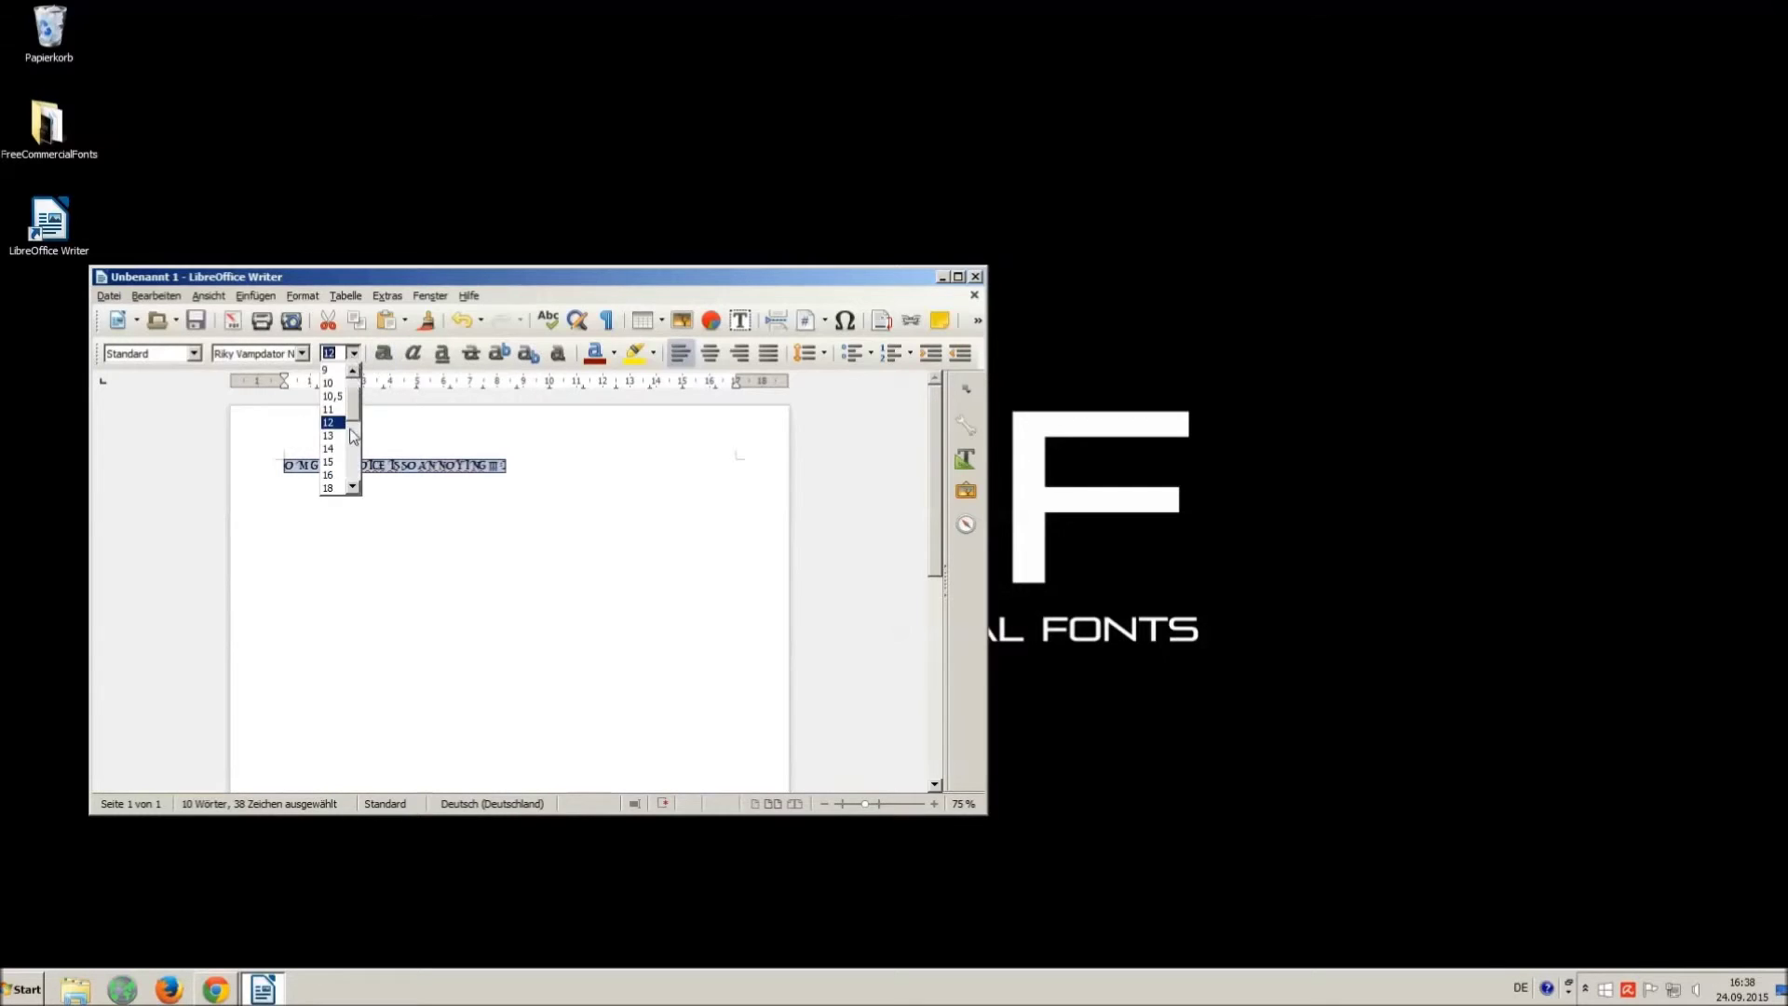
pyautogui.click(337, 482)
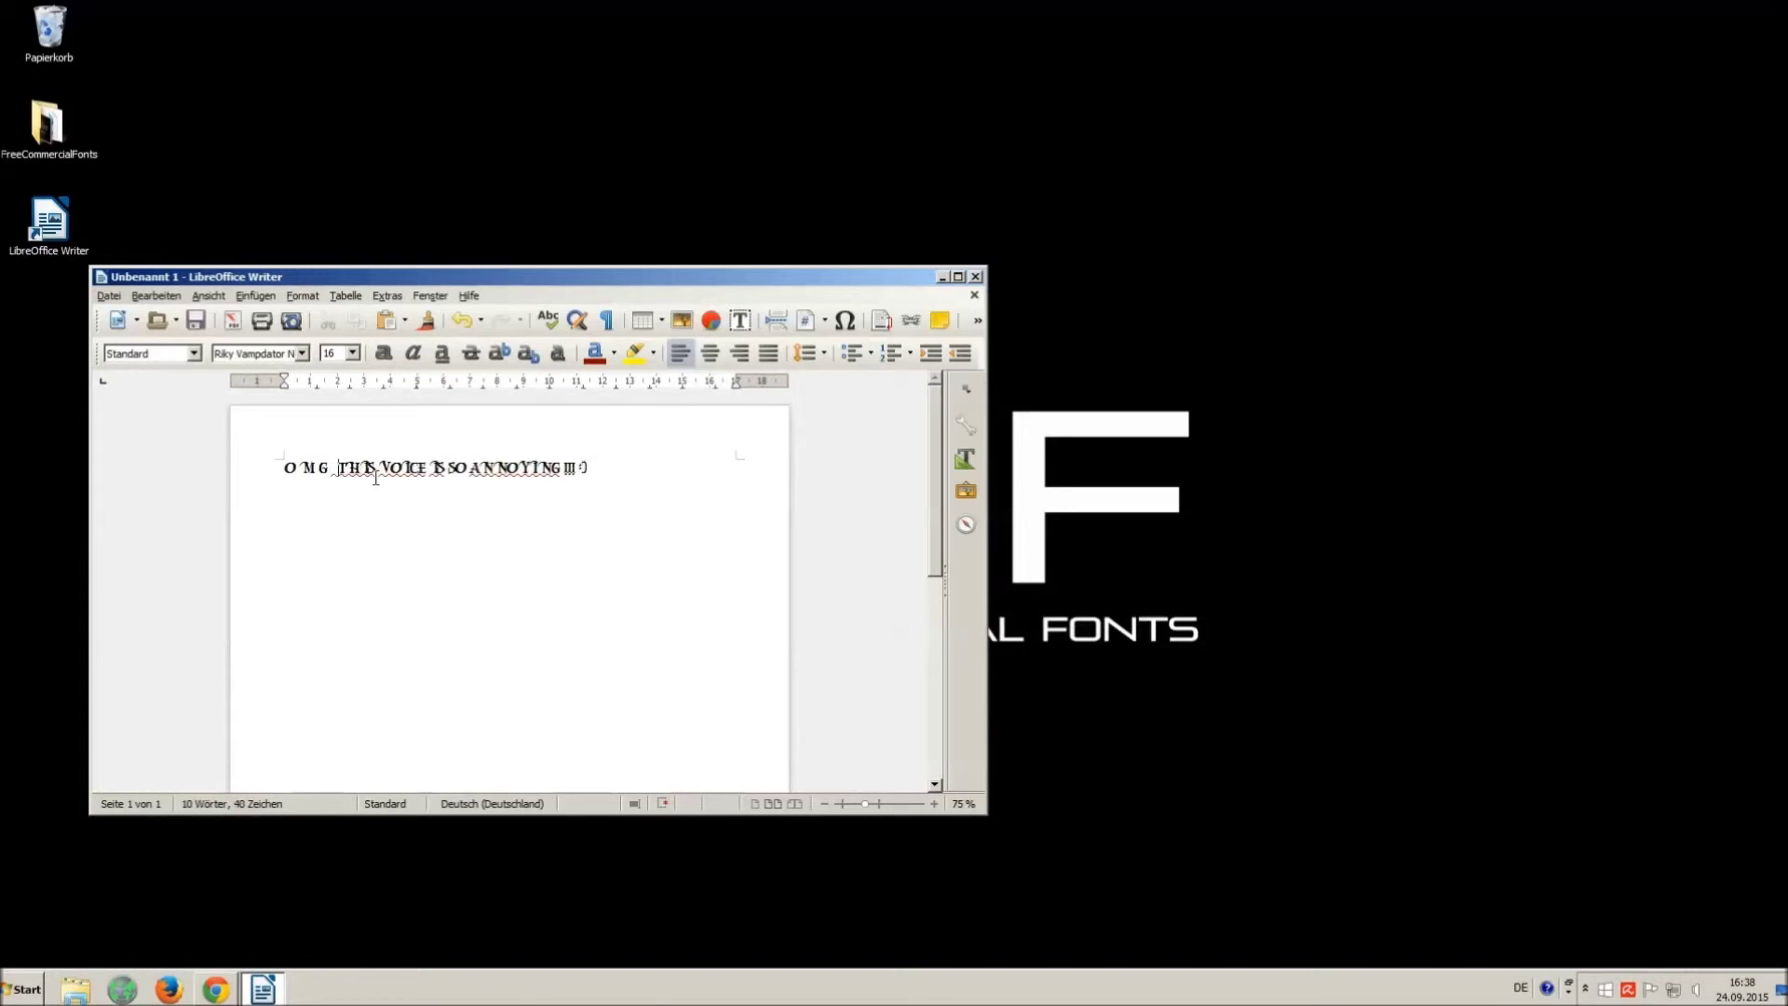
# Step: Add extra spaces between the words and before the exclamation marks, then reselect the line
pyautogui.press('Right')
pyautogui.press('Right')
pyautogui.press('Right')
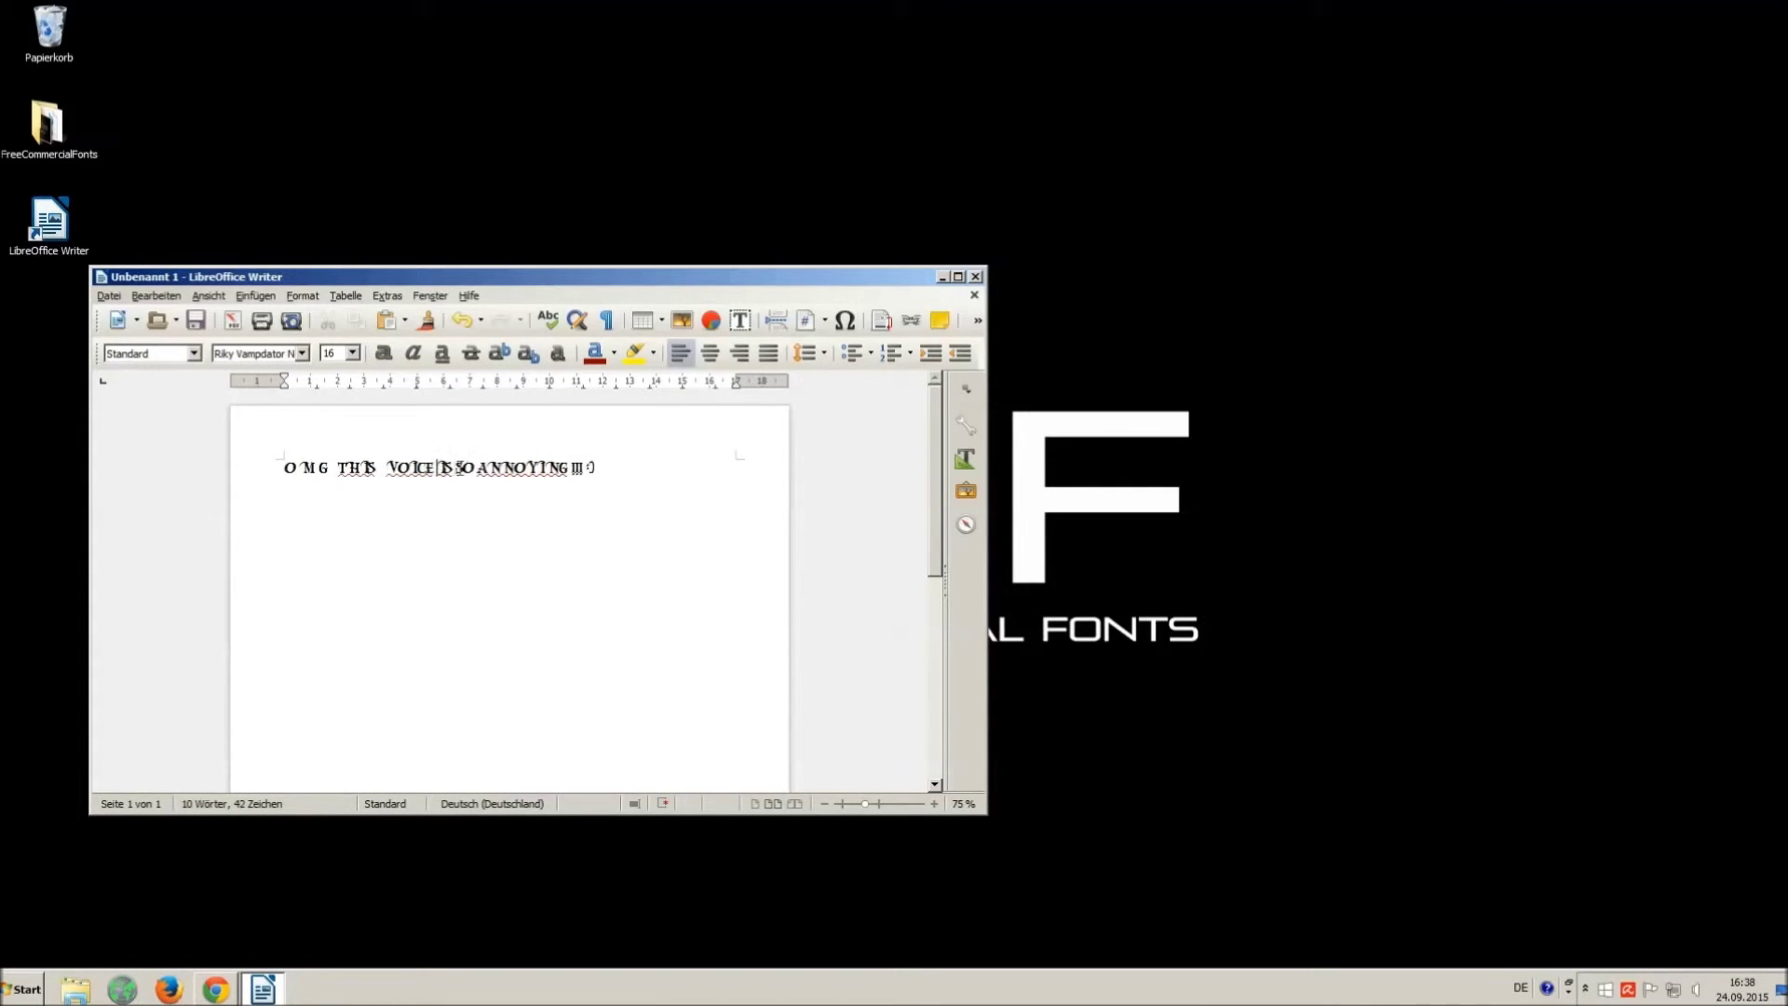
pyautogui.press('Right')
pyautogui.press('Right')
pyautogui.press('Right')
pyautogui.press('Right')
pyautogui.press('Right')
pyautogui.press('Right')
pyautogui.press('Right')
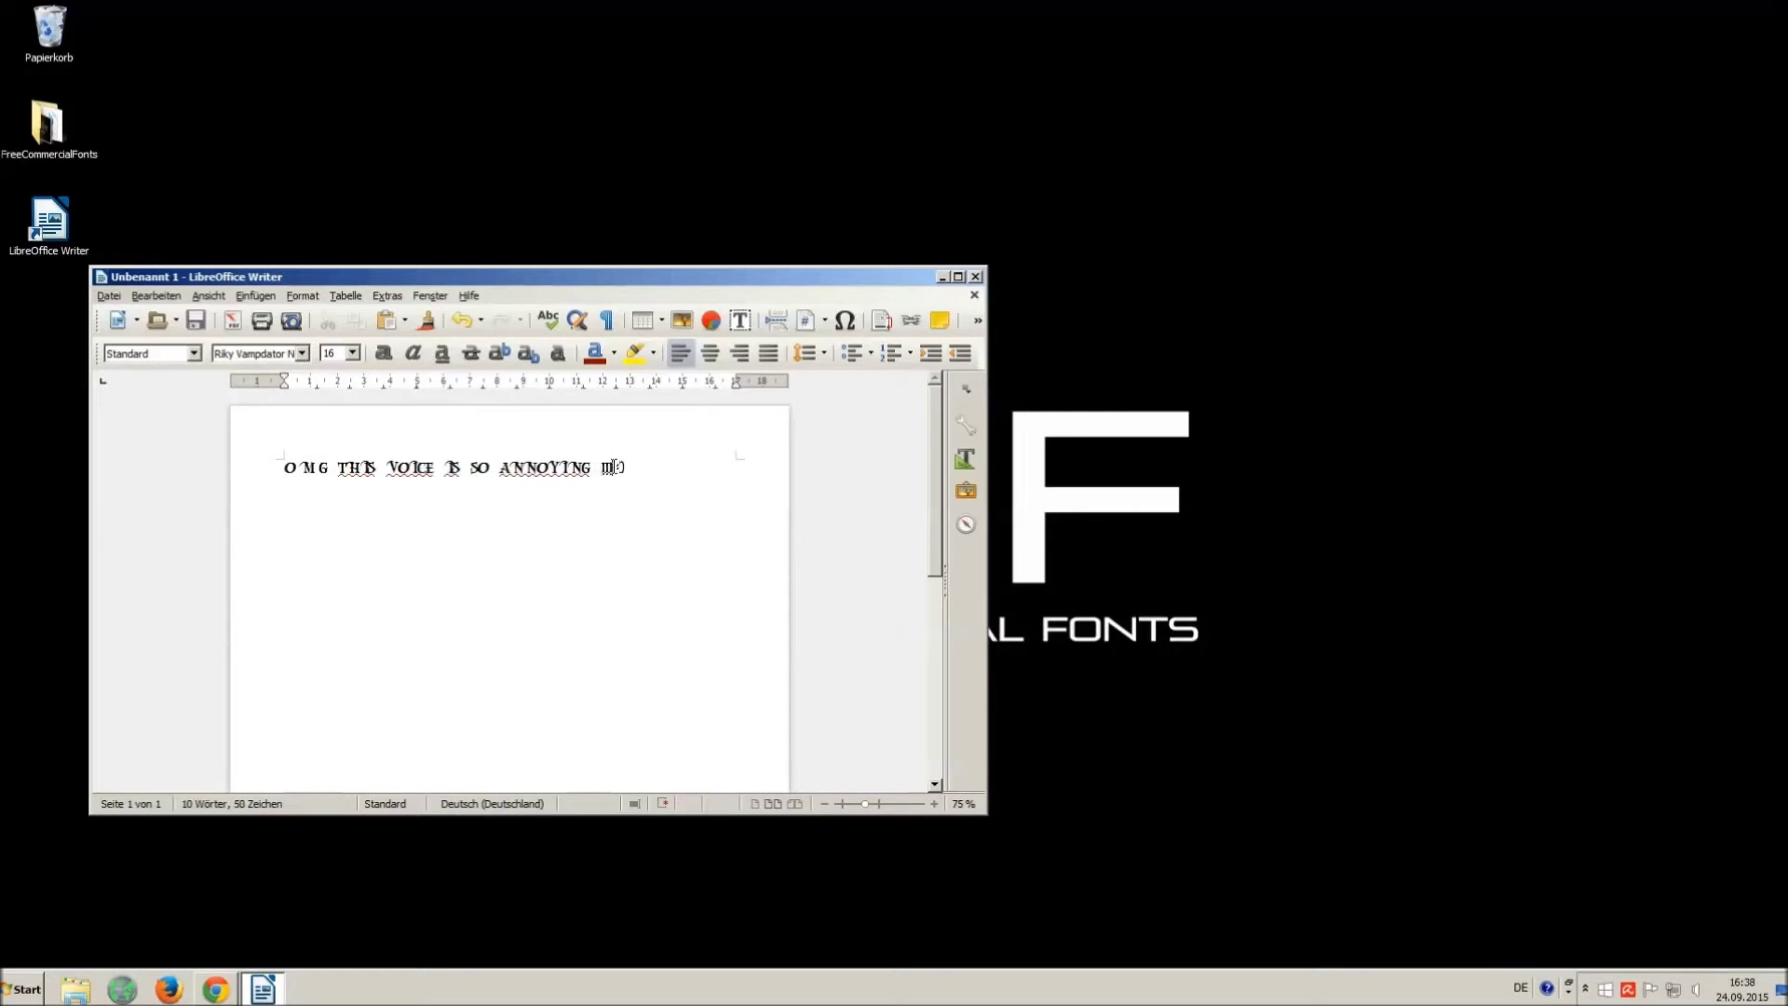
pyautogui.press('Right')
pyautogui.press('Right')
pyautogui.press('Right')
pyautogui.hotkey('ctrl', 'a')
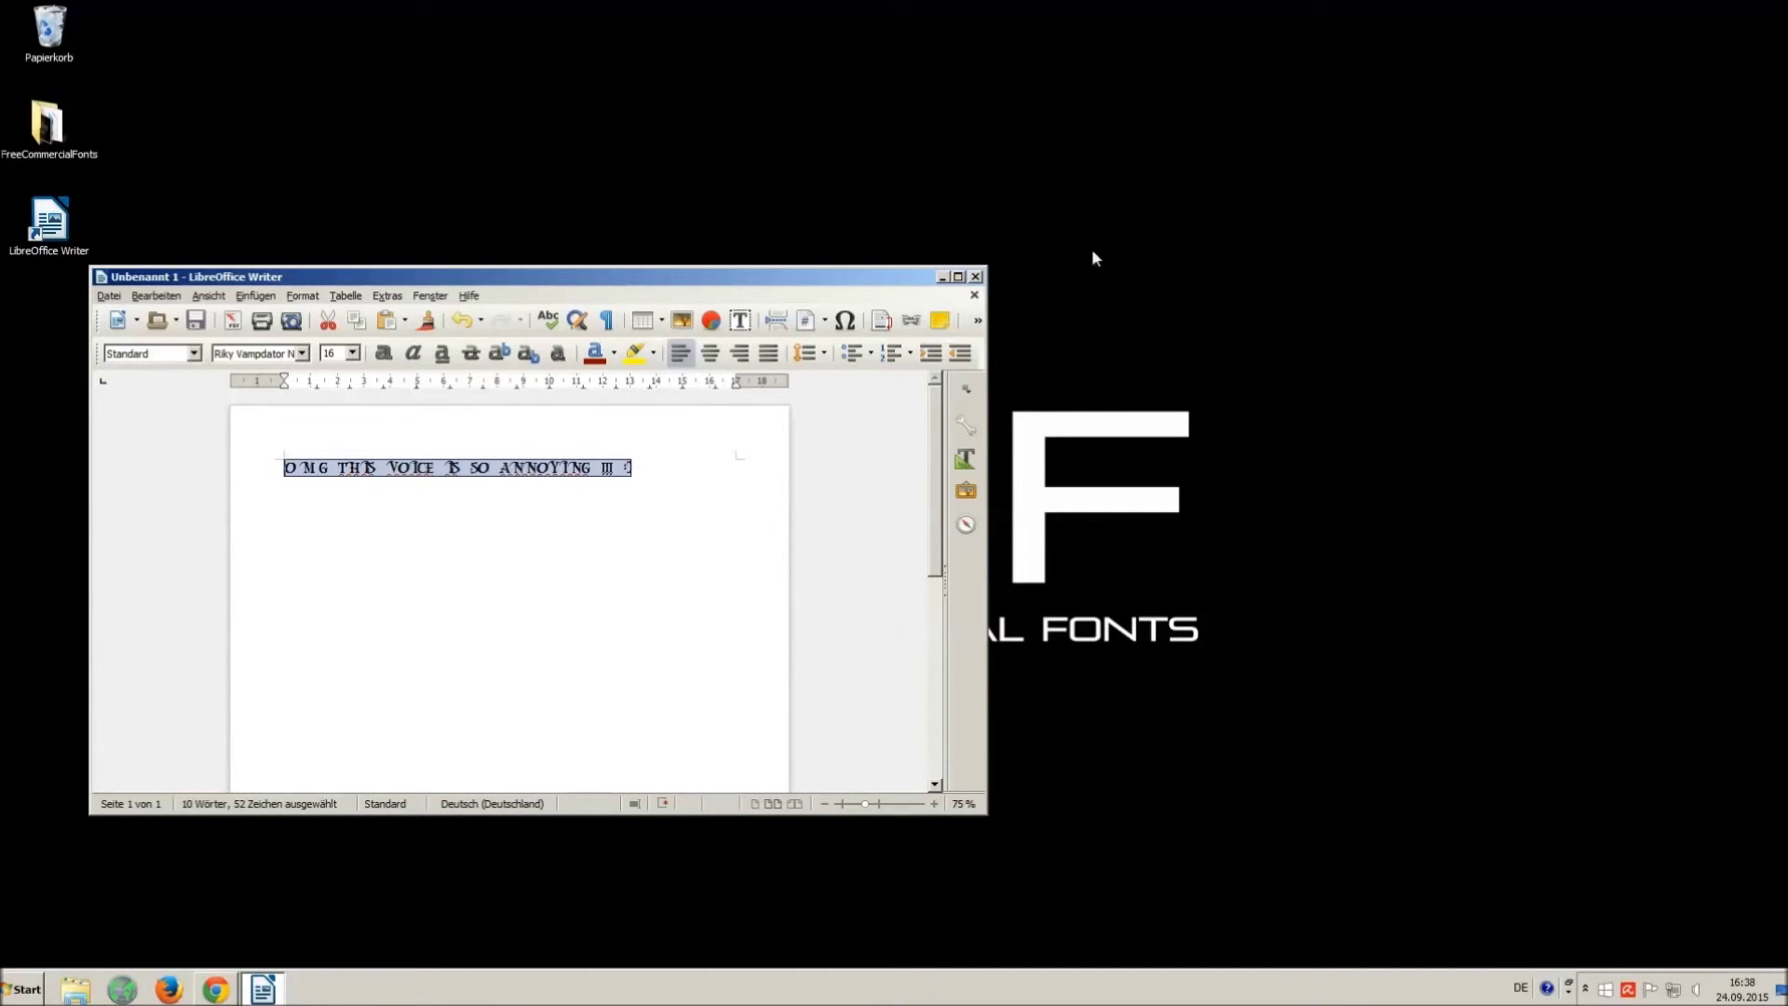
# Step: Close the Writer document with 'Nicht speichern' and bring Chrome back from the taskbar
pyautogui.click(978, 277)
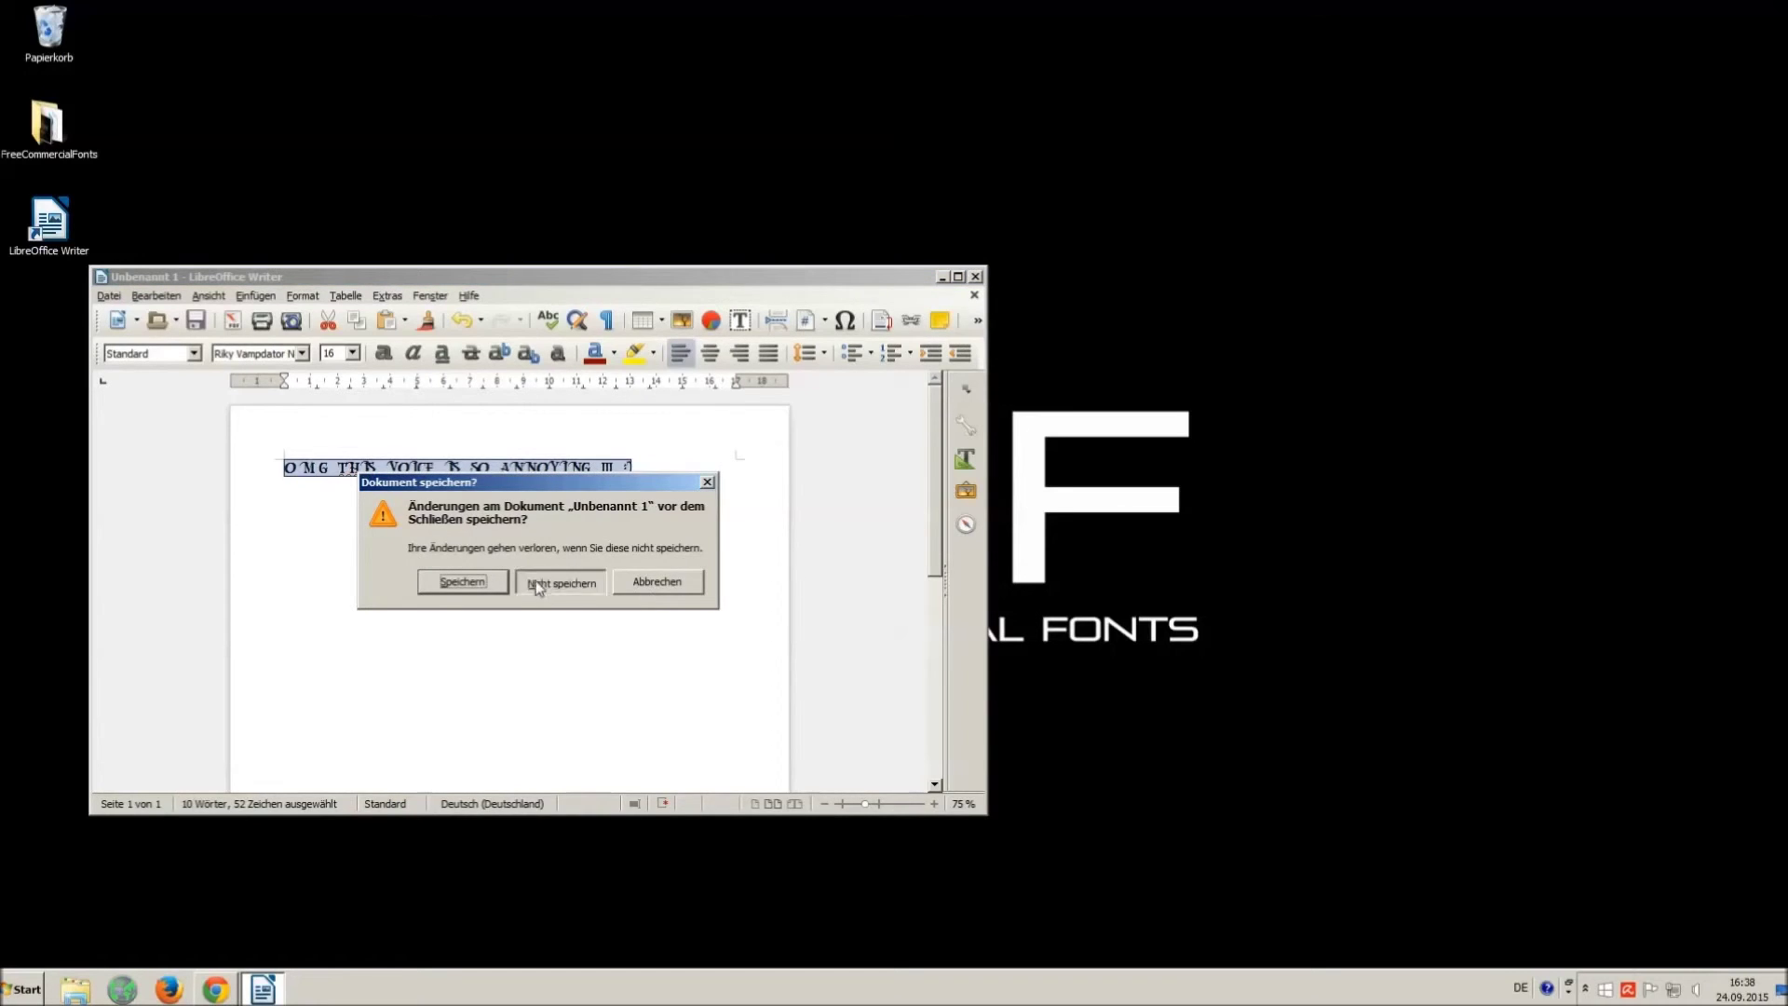
pyautogui.click(559, 581)
pyautogui.click(214, 990)
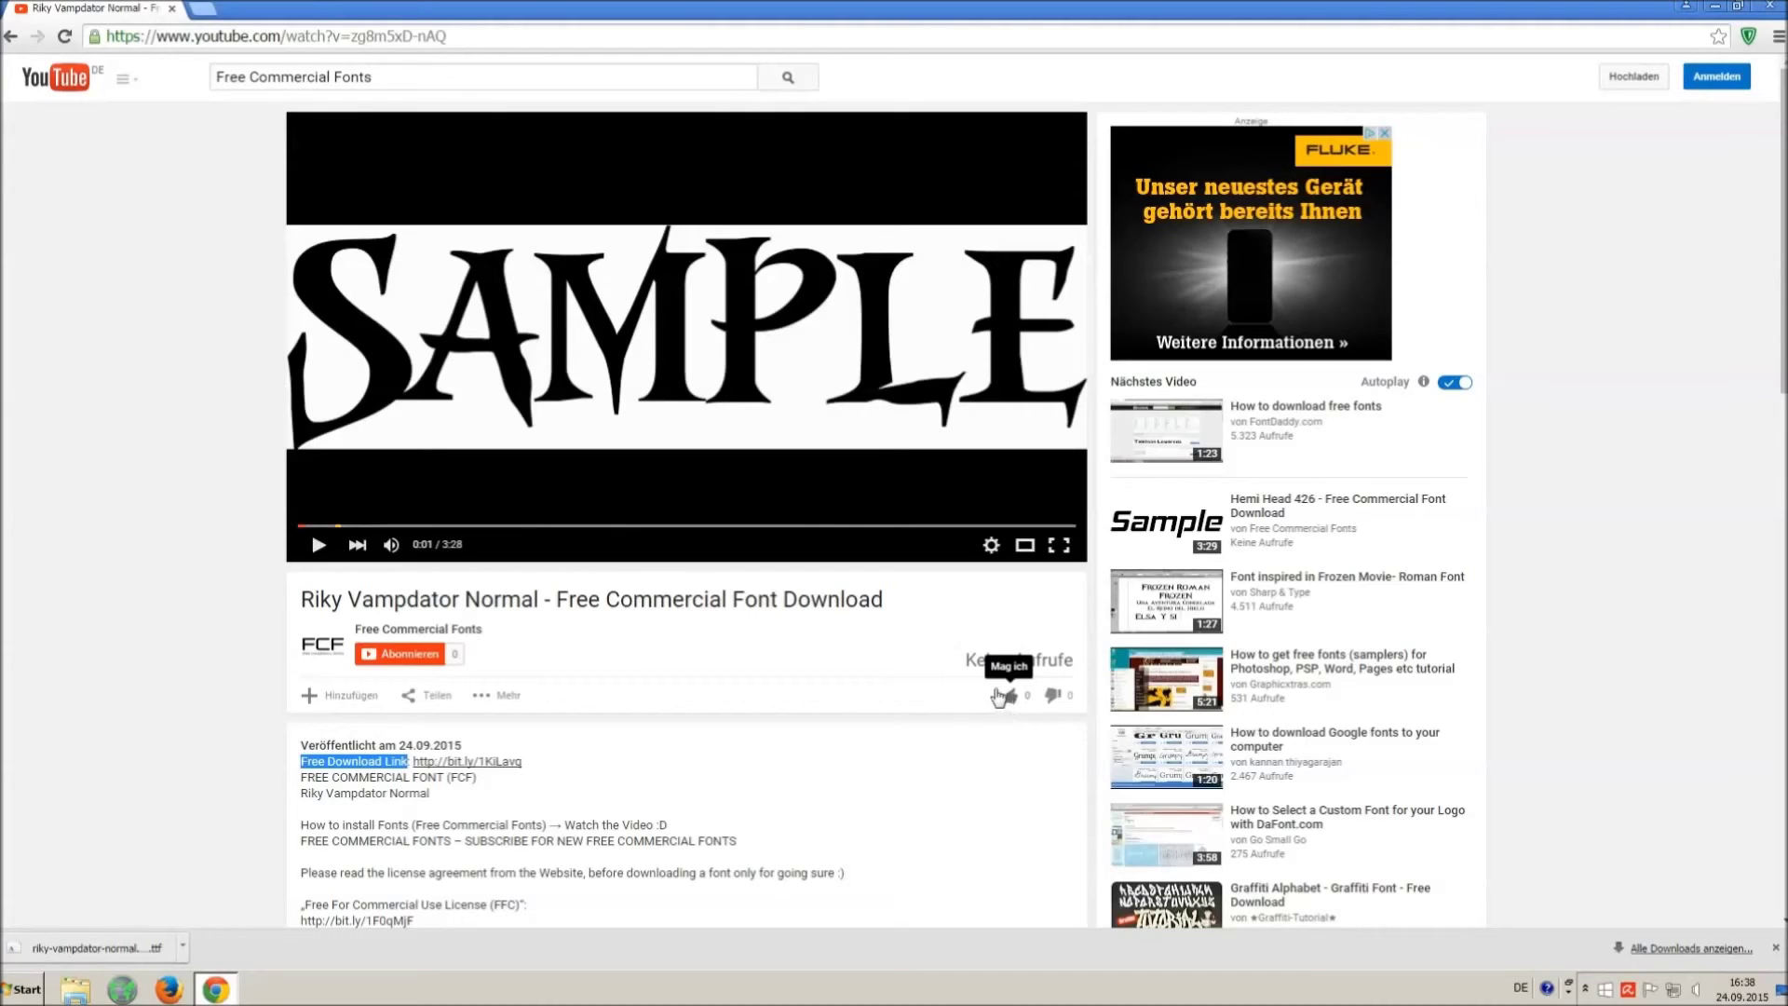
# Step: Clear the description's text selection and dismiss Chrome's downloads bar
pyautogui.click(1010, 697)
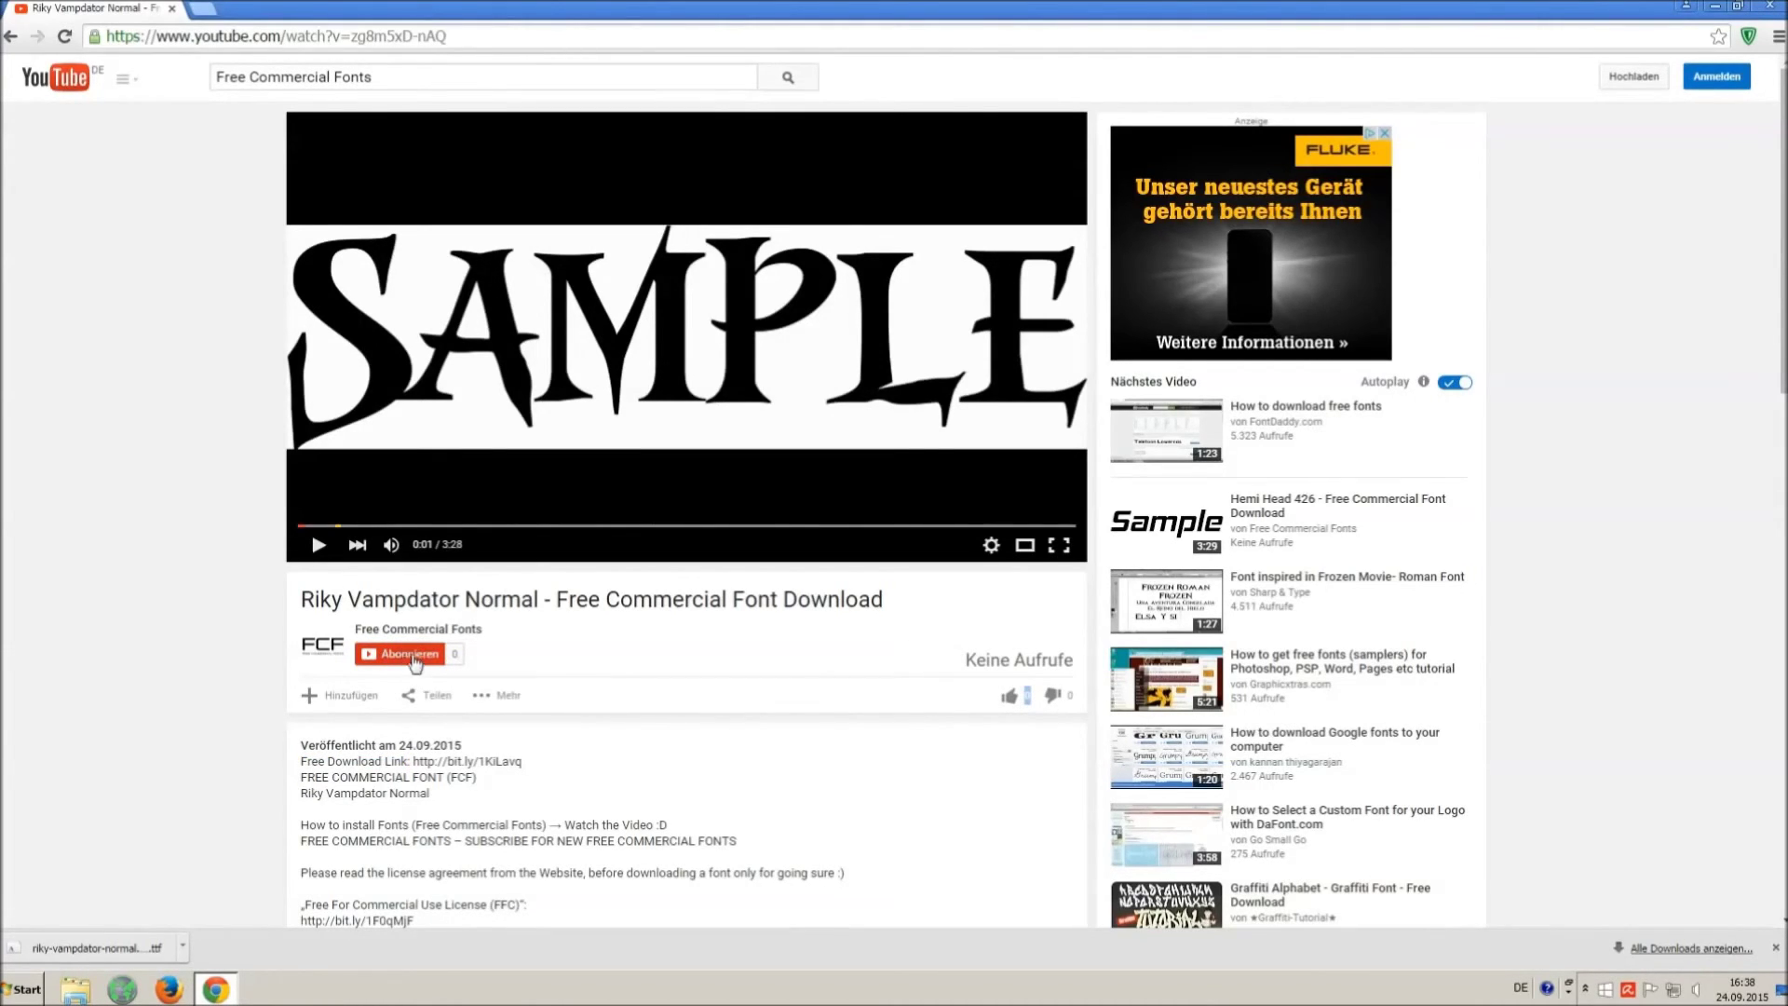
pyautogui.click(1778, 948)
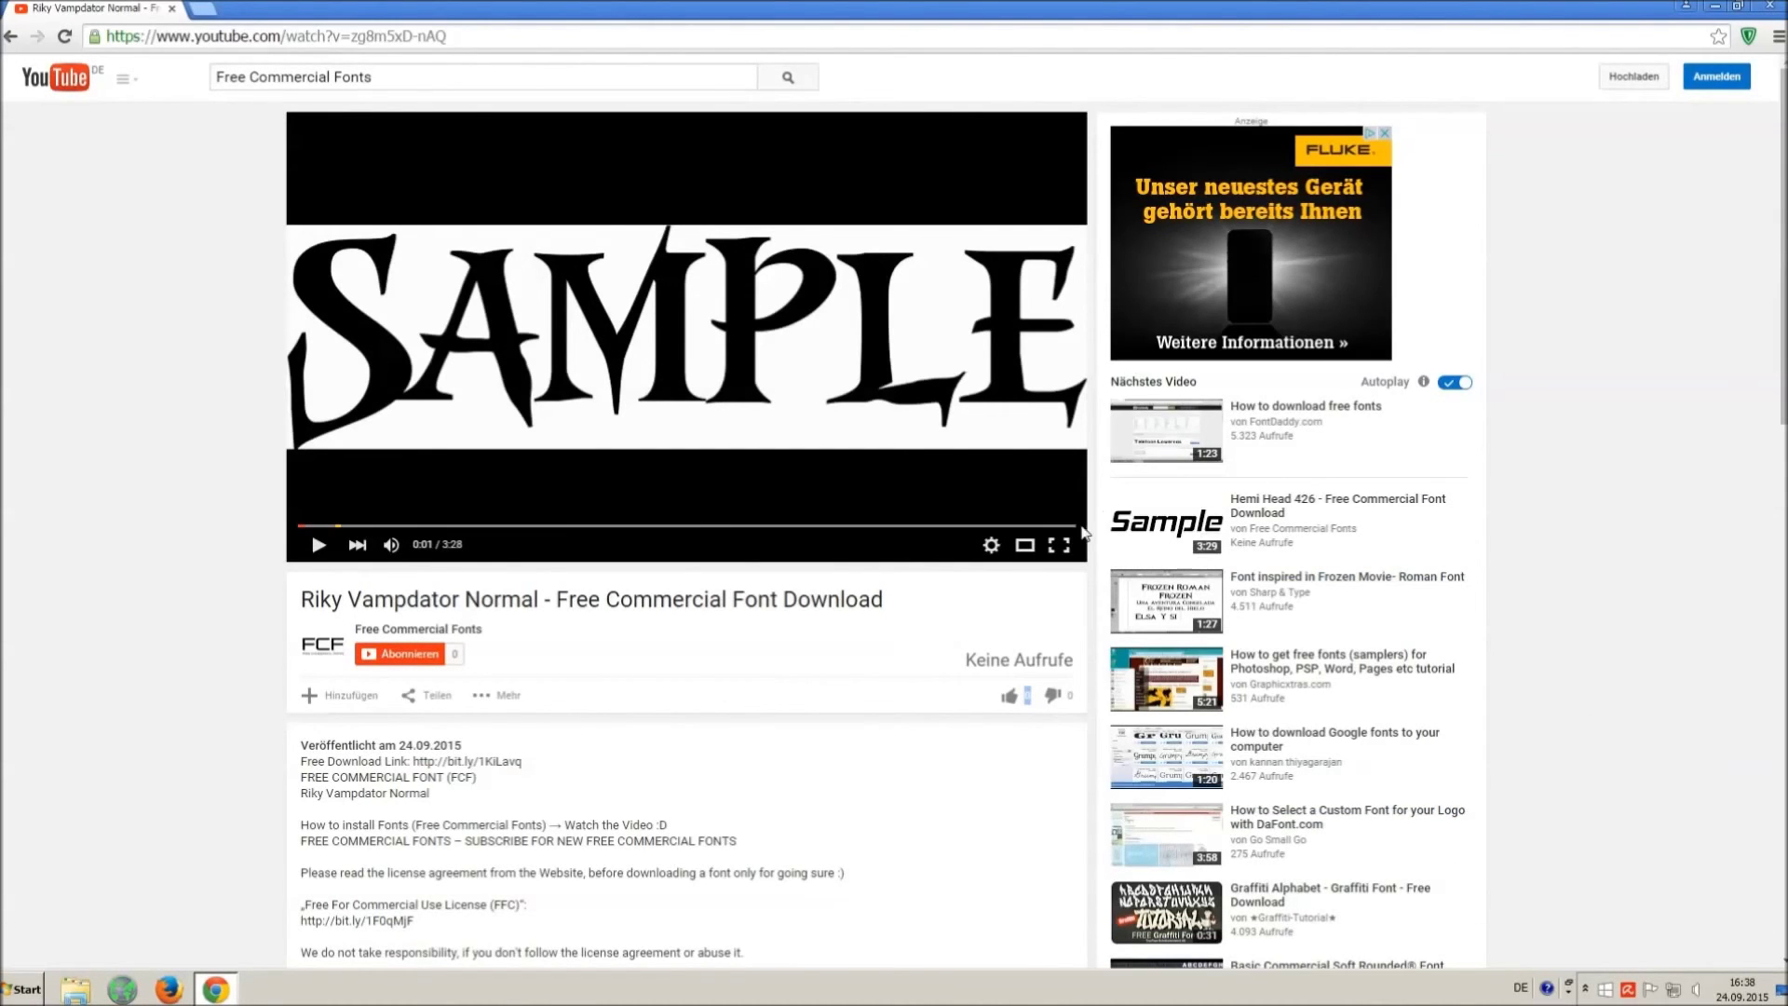
pyautogui.scroll(-2, 549, 622)
pyautogui.scroll(-1, 550, 622)
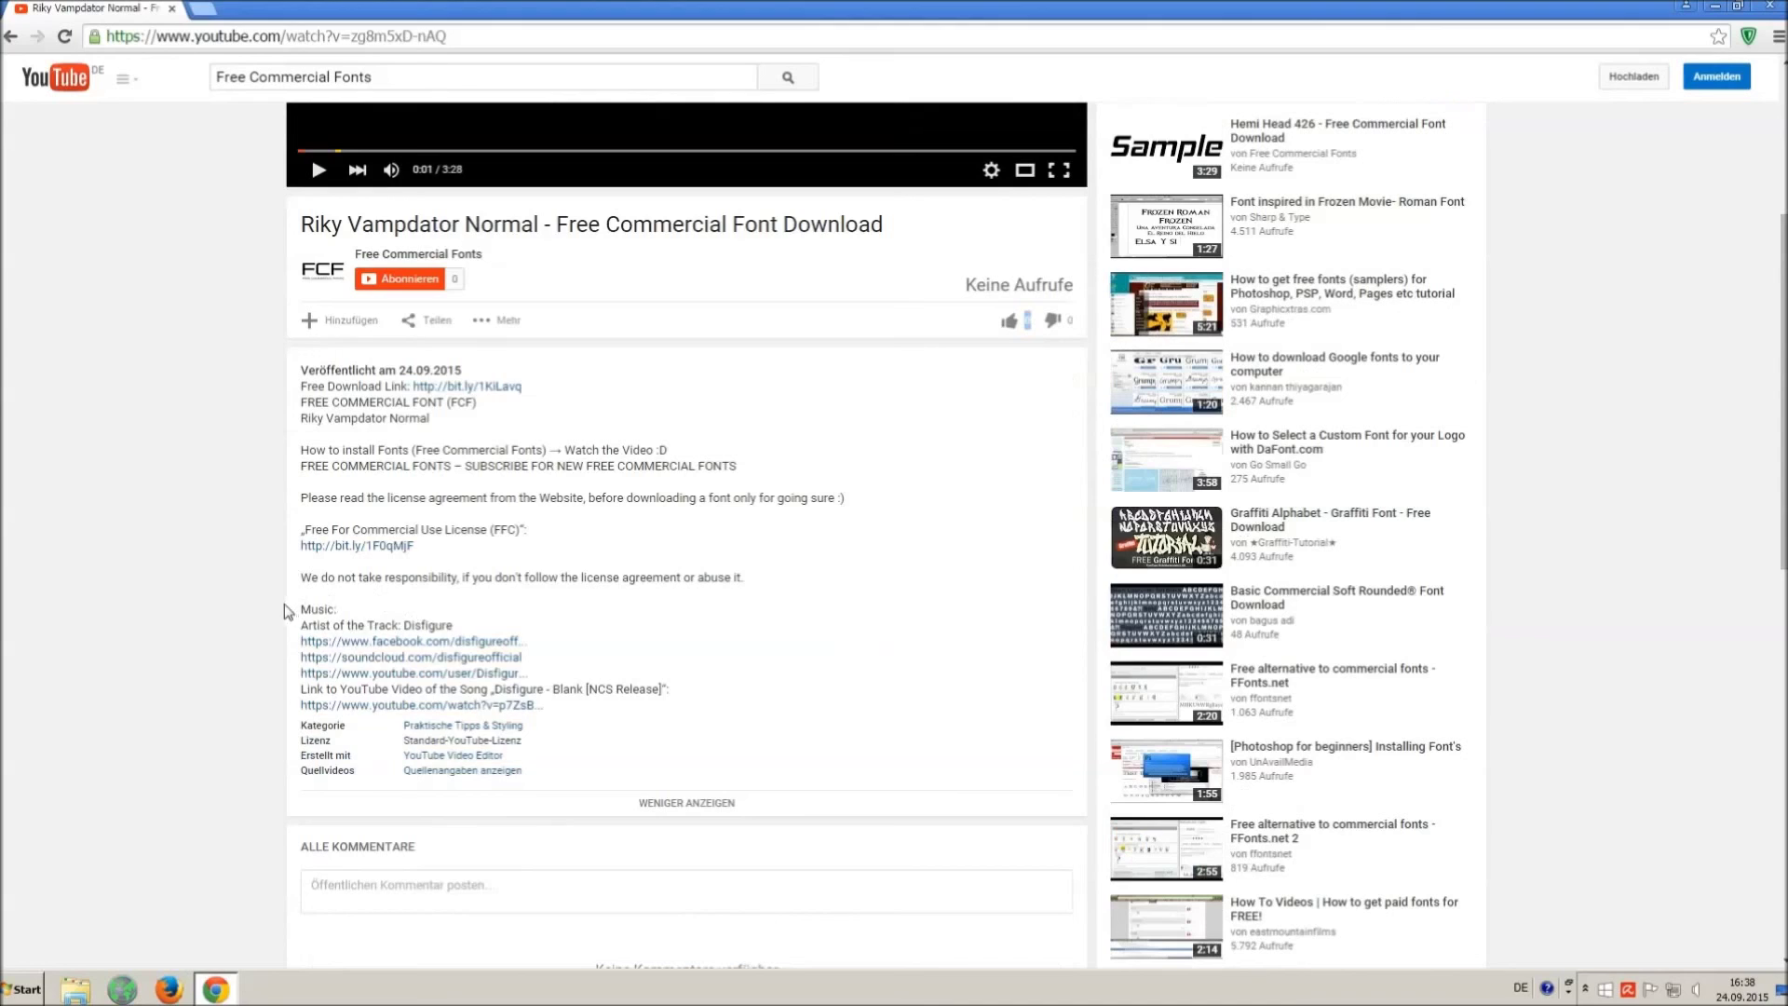
pyautogui.moveTo(303, 605)
pyautogui.mouseDown()
pyautogui.moveTo(567, 749)
pyautogui.moveTo(644, 703)
pyautogui.mouseUp()
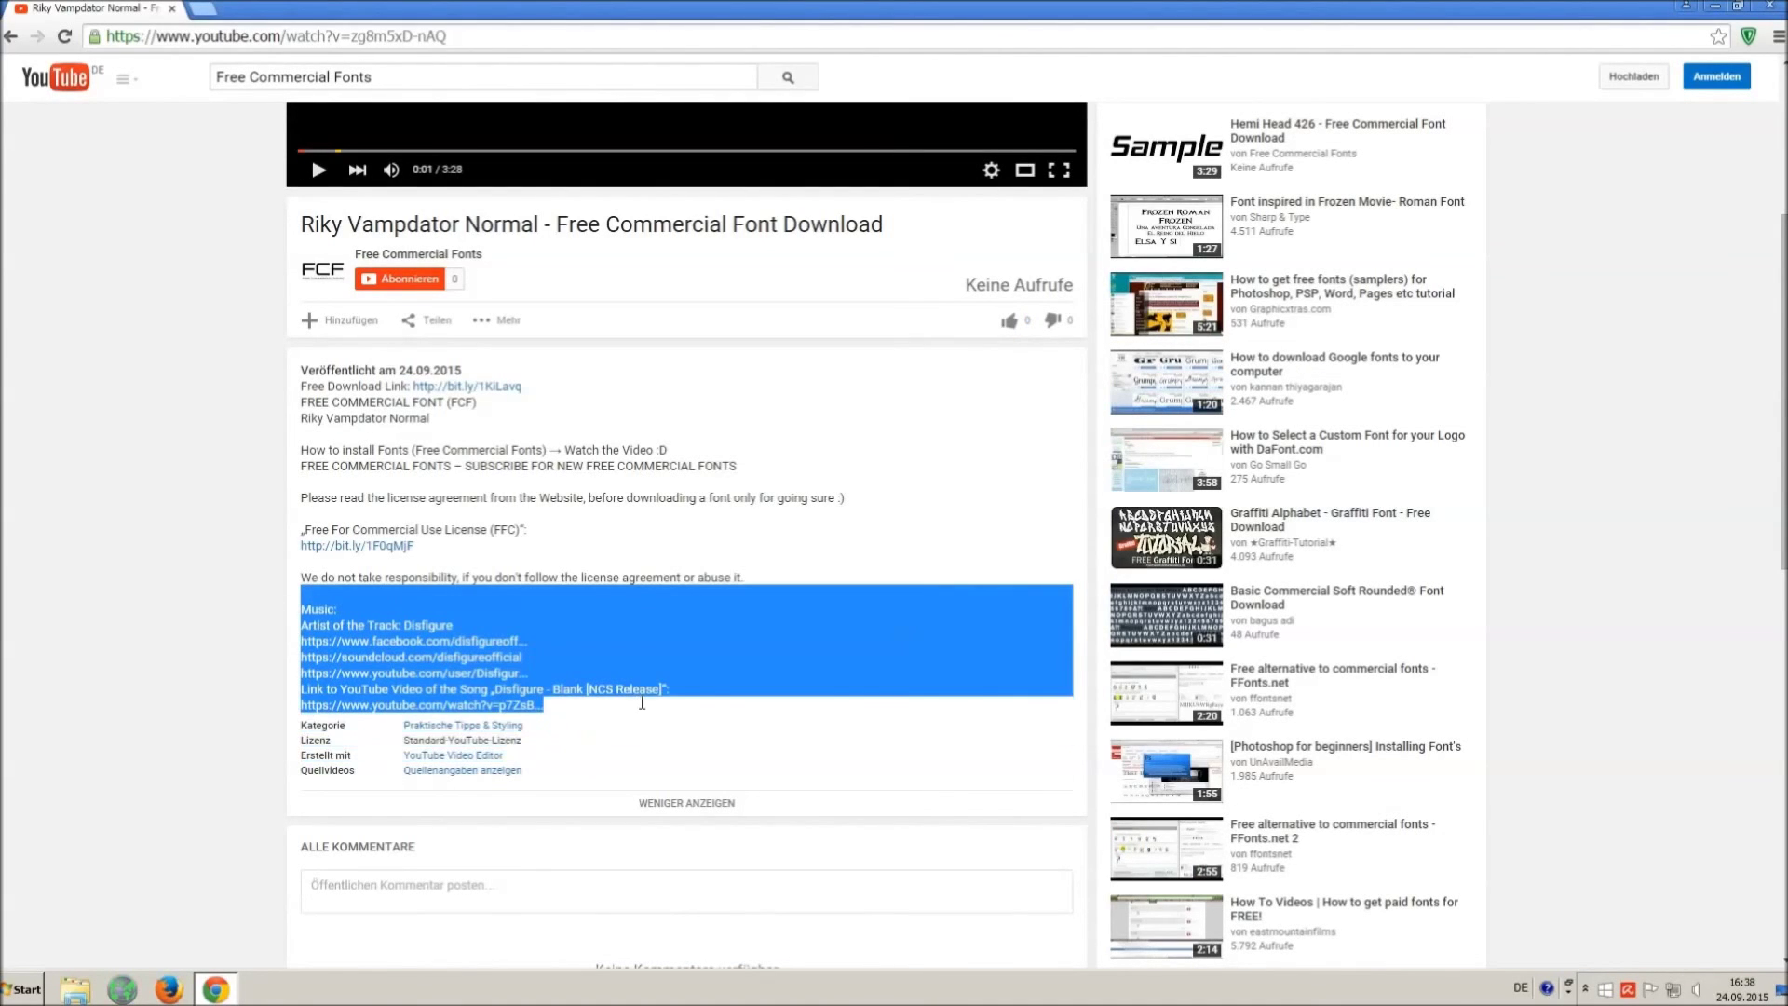